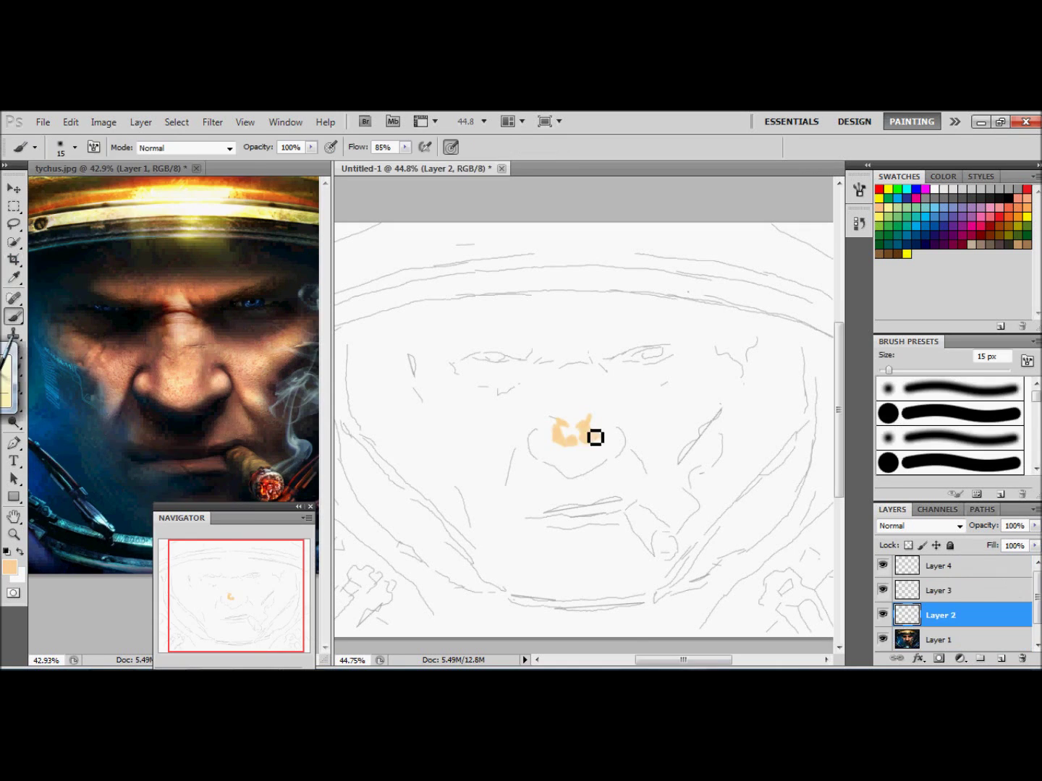
Paint the nose in reference-sampled brown, reddish-brown, peach and pale yellow highlight tones.
{"action": "left_click", "coordinate": [248, 331], "text": "alt"}
{"action": "left_click_drag", "start_coordinate": [529, 453], "coordinate": [606, 443]}
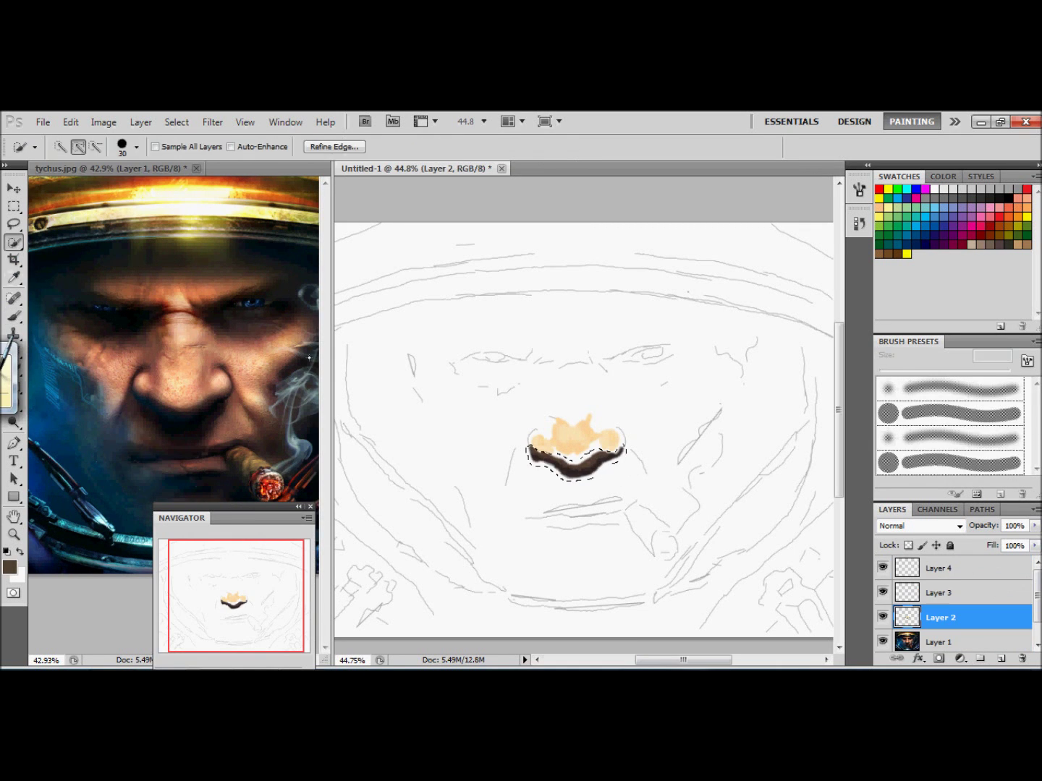
{"action": "left_click_drag", "start_coordinate": [550, 370], "coordinate": [532, 423]}
{"action": "left_click", "coordinate": [206, 373], "text": "alt"}
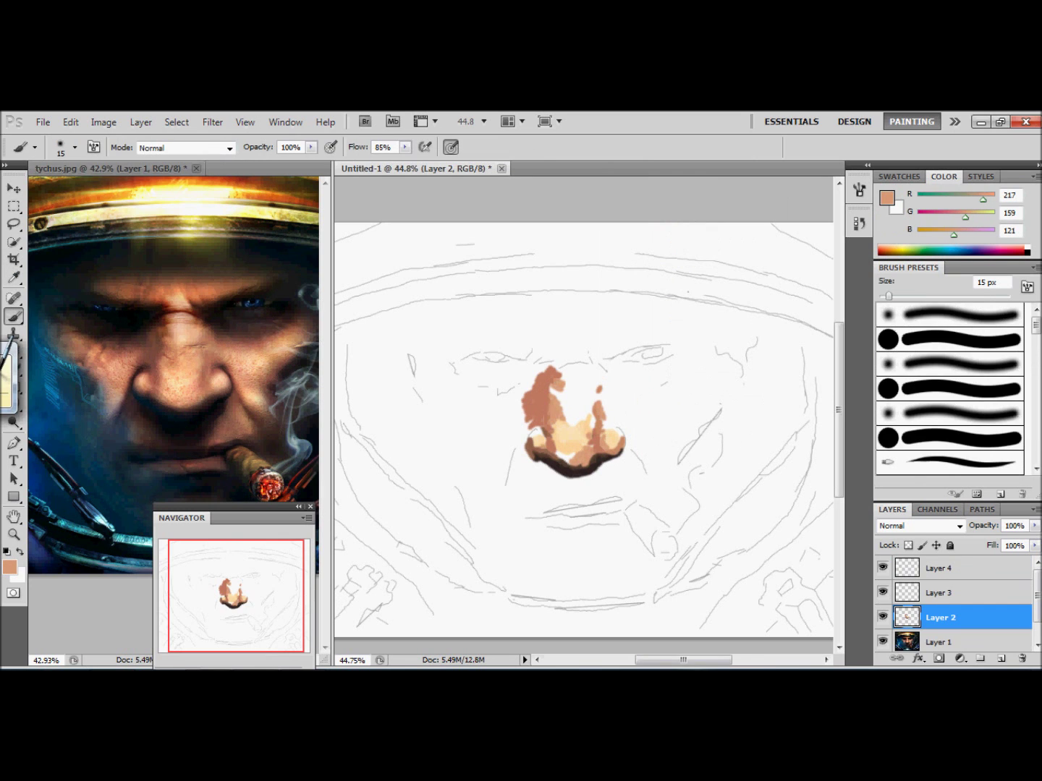
{"action": "left_click_drag", "start_coordinate": [572, 383], "coordinate": [595, 419]}
{"action": "left_click", "coordinate": [87, 286], "text": "alt"}
{"action": "left_click_drag", "start_coordinate": [539, 439], "coordinate": [578, 468]}
{"action": "left_click_drag", "start_coordinate": [563, 355], "coordinate": [582, 355]}
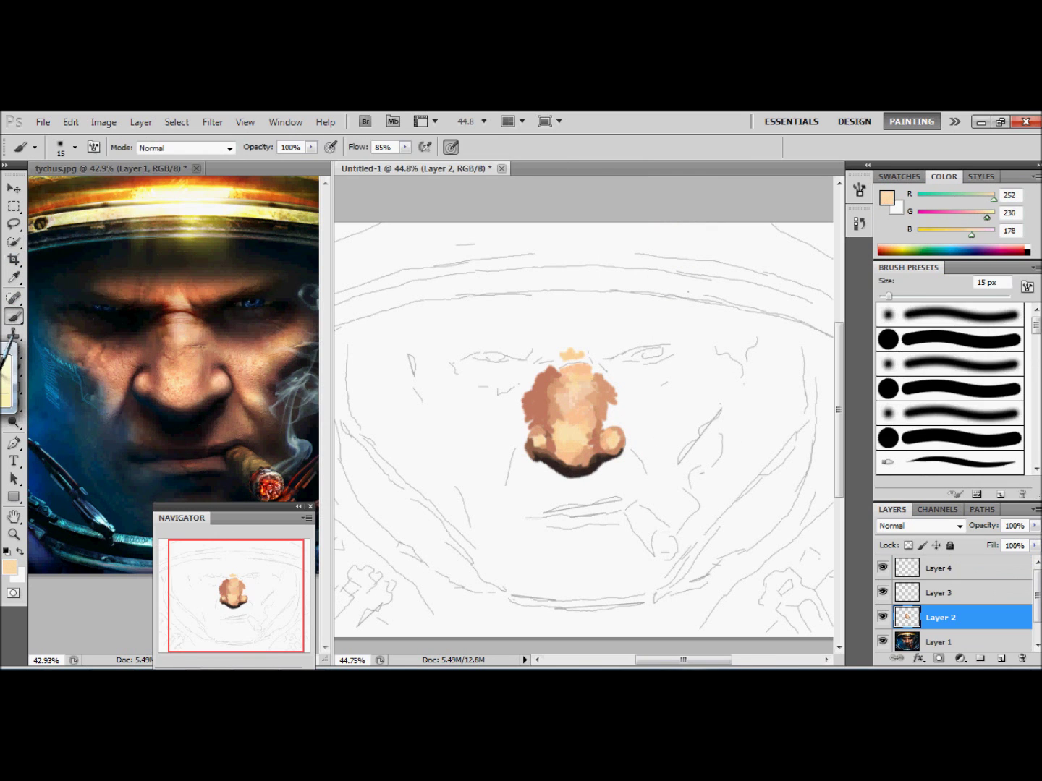
Smudge-blend the nose, darken the nostrils and side creases, and sketch rough dark eyebrows.
{"action": "key", "text": "r"}
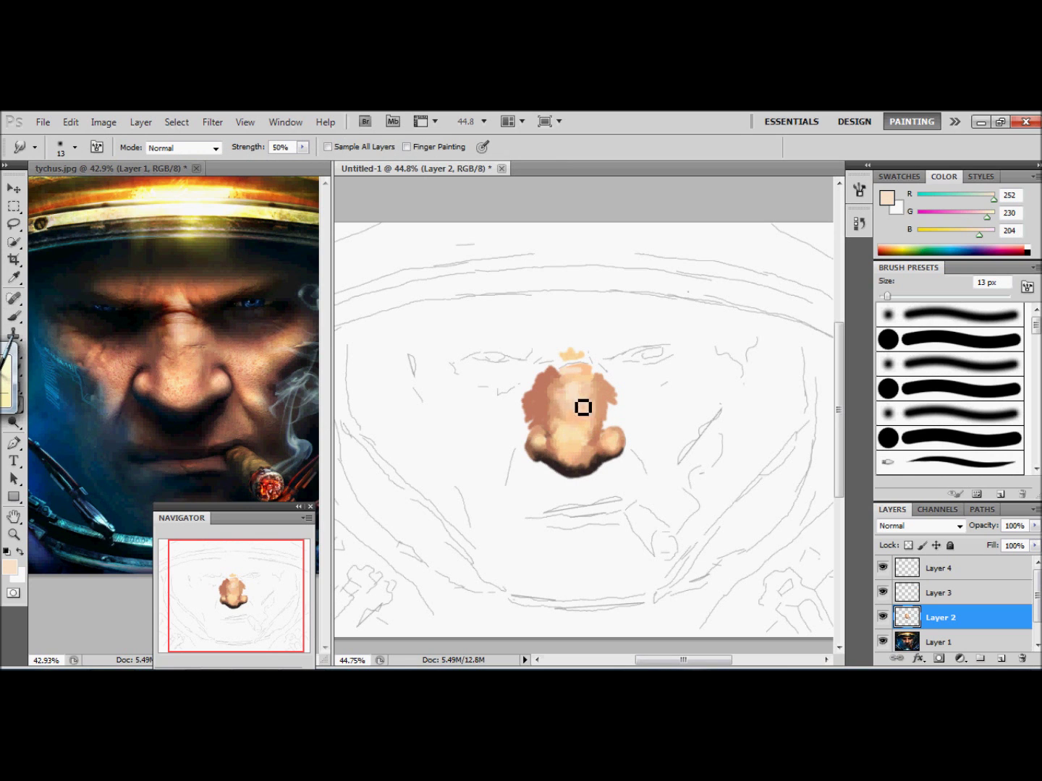
{"action": "key", "text": "b"}
{"action": "left_click_drag", "start_coordinate": [533, 421], "coordinate": [505, 480]}
{"action": "left_click_drag", "start_coordinate": [611, 420], "coordinate": [623, 443]}
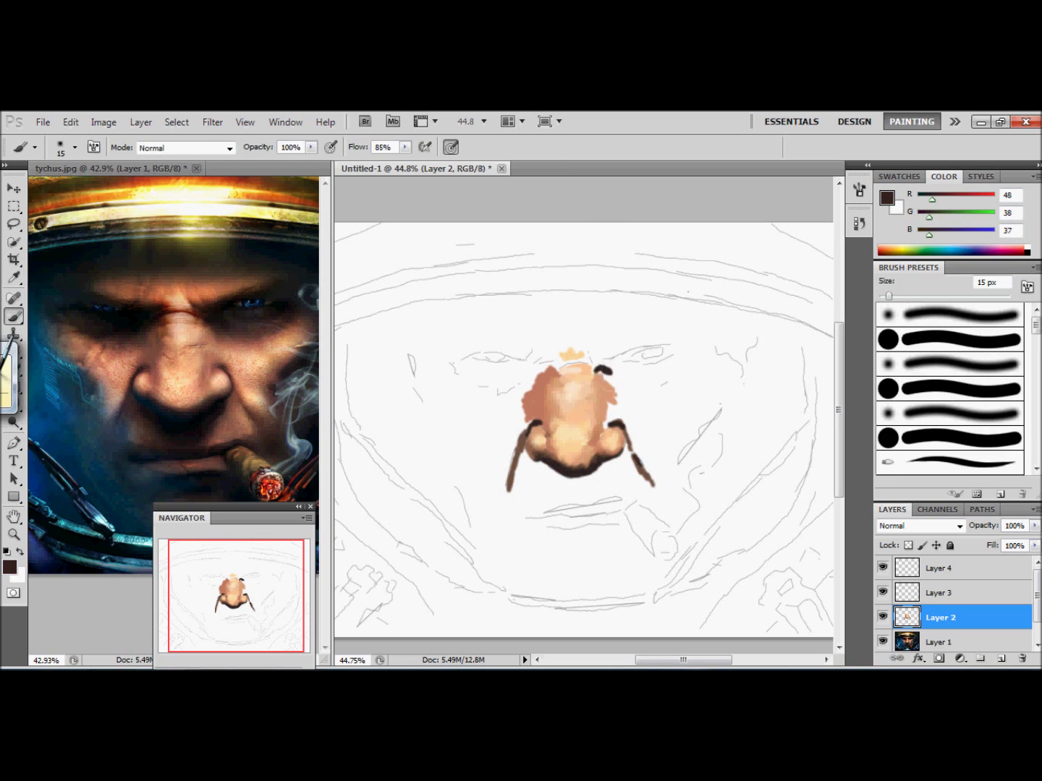
{"action": "left_click_drag", "start_coordinate": [587, 359], "coordinate": [661, 343]}
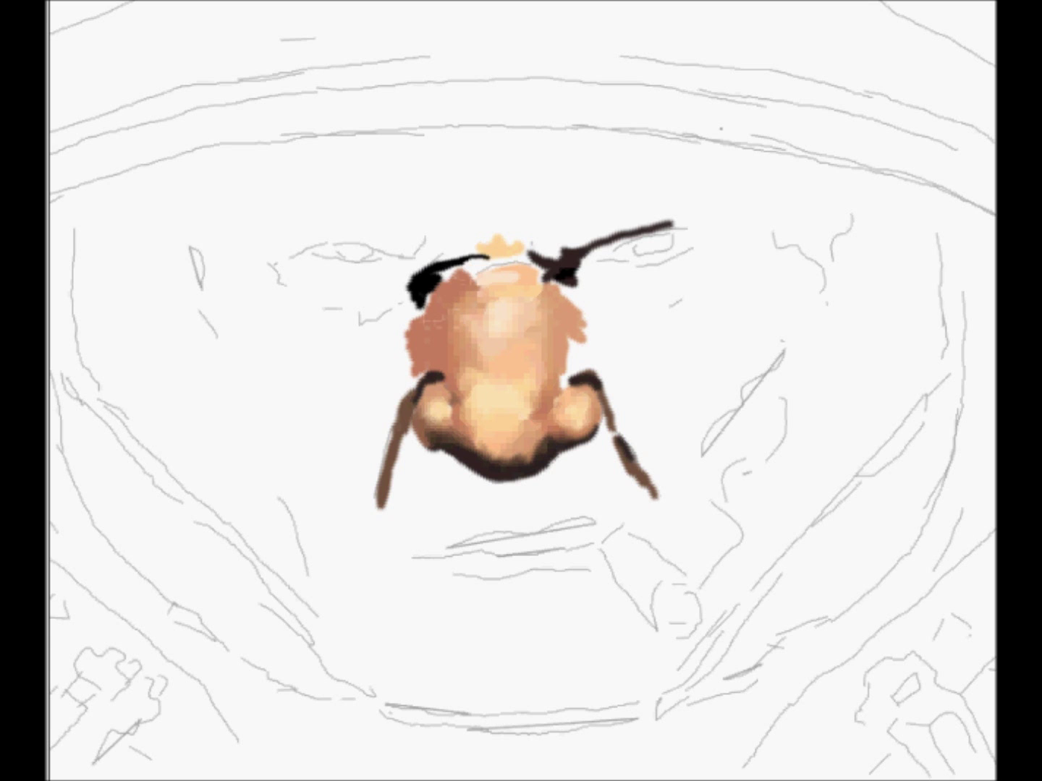
{"action": "left_click_drag", "start_coordinate": [531, 257], "coordinate": [288, 308]}
{"action": "left_click_drag", "start_coordinate": [434, 259], "coordinate": [291, 240]}
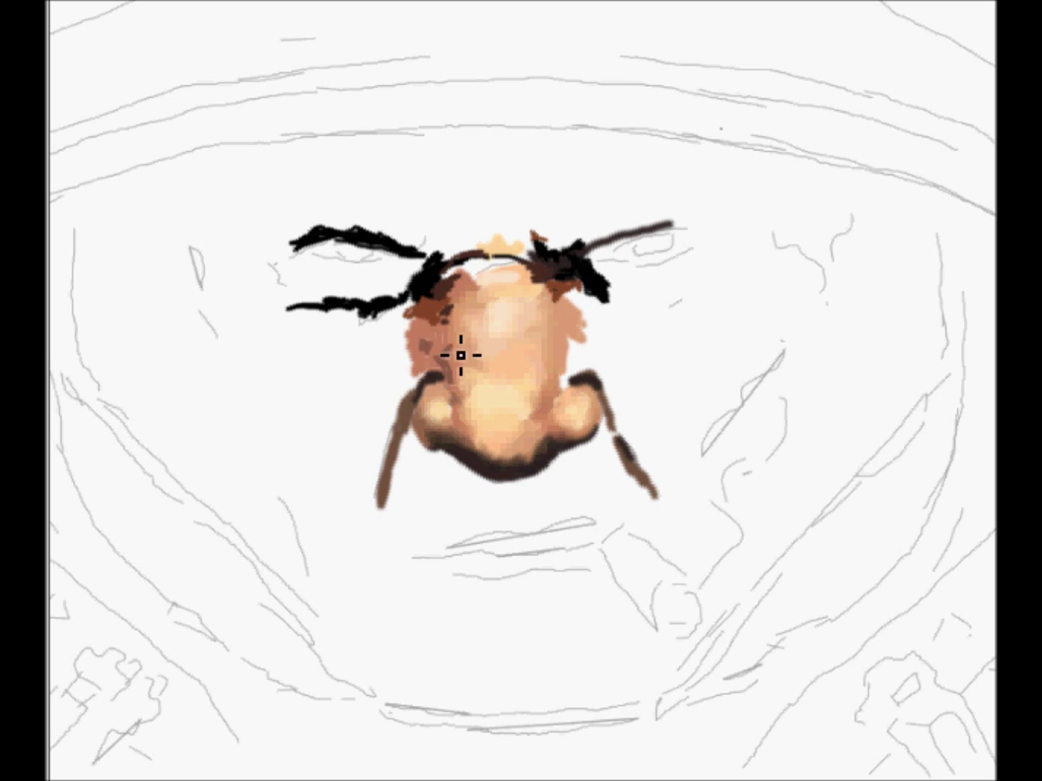
Shade the left face and fill brown skin beside the nose and under both brows.
{"action": "left_click_drag", "start_coordinate": [461, 355], "coordinate": [346, 314]}
{"action": "mouse_move", "coordinate": [557, 322]}
{"action": "left_mouse_down"}
{"action": "mouse_move", "coordinate": [654, 304]}
{"action": "mouse_move", "coordinate": [622, 317]}
{"action": "left_mouse_up"}
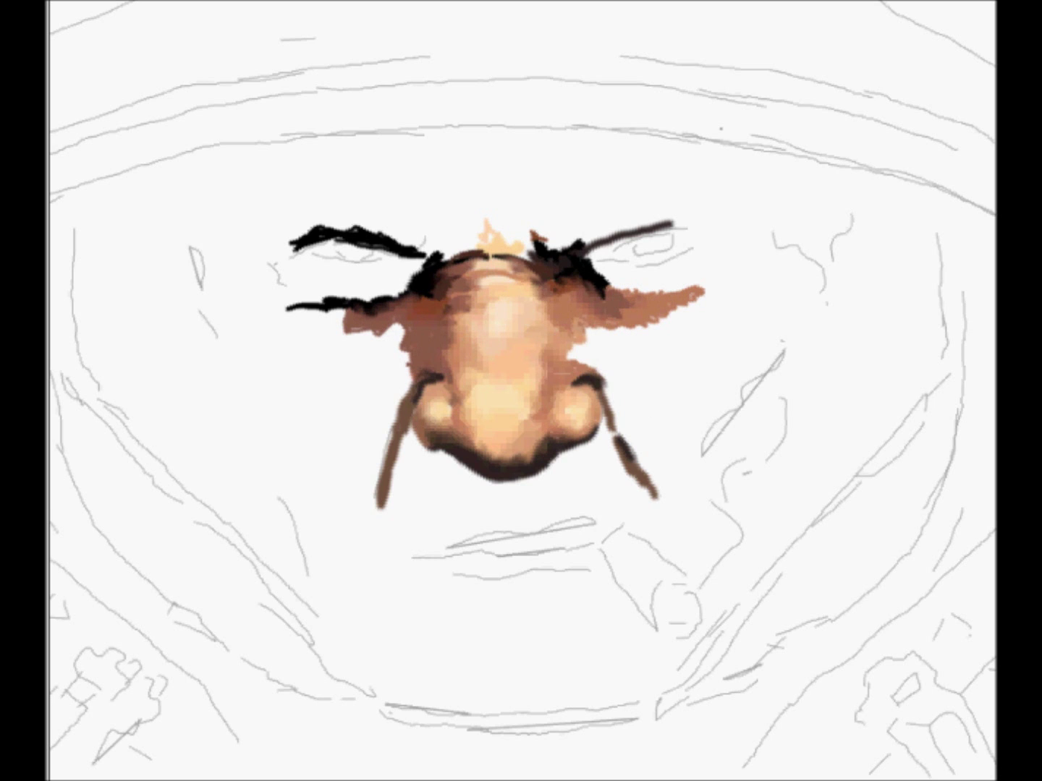
{"action": "left_click_drag", "start_coordinate": [373, 304], "coordinate": [425, 282]}
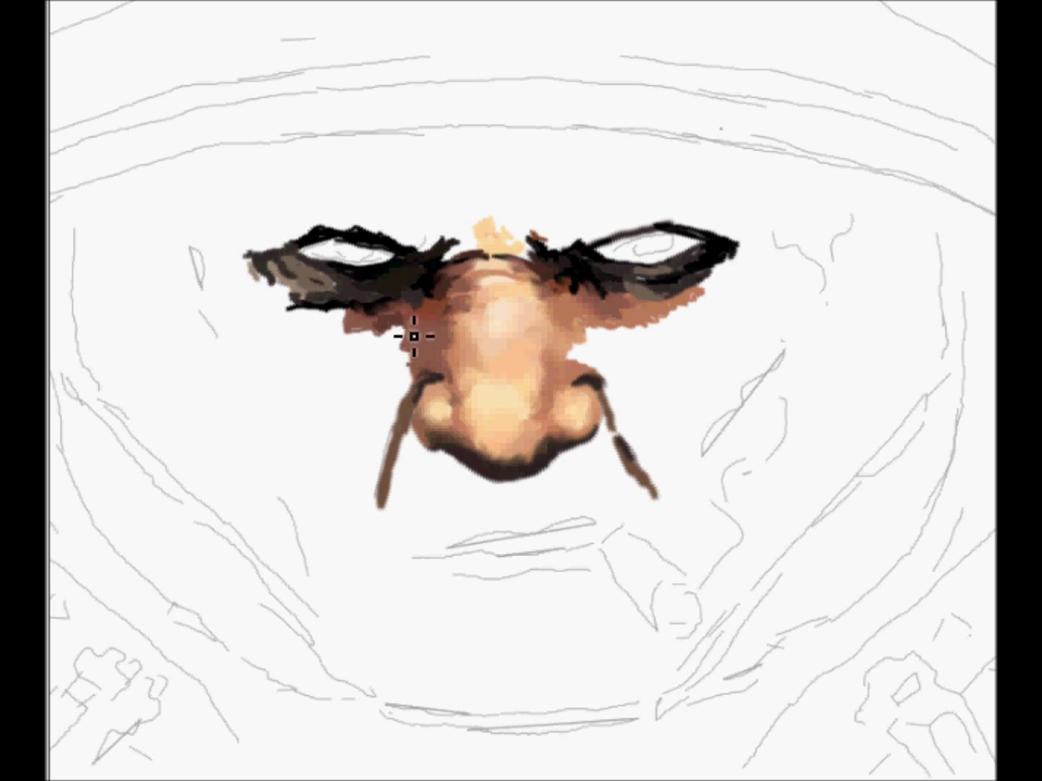
{"action": "left_click_drag", "start_coordinate": [414, 335], "coordinate": [311, 318]}
{"action": "mouse_move", "coordinate": [681, 296]}
{"action": "left_mouse_down"}
{"action": "mouse_move", "coordinate": [593, 318]}
{"action": "mouse_move", "coordinate": [627, 307]}
{"action": "left_mouse_up"}
{"action": "left_click_drag", "start_coordinate": [406, 318], "coordinate": [361, 322]}
{"action": "left_click_drag", "start_coordinate": [311, 291], "coordinate": [651, 311]}
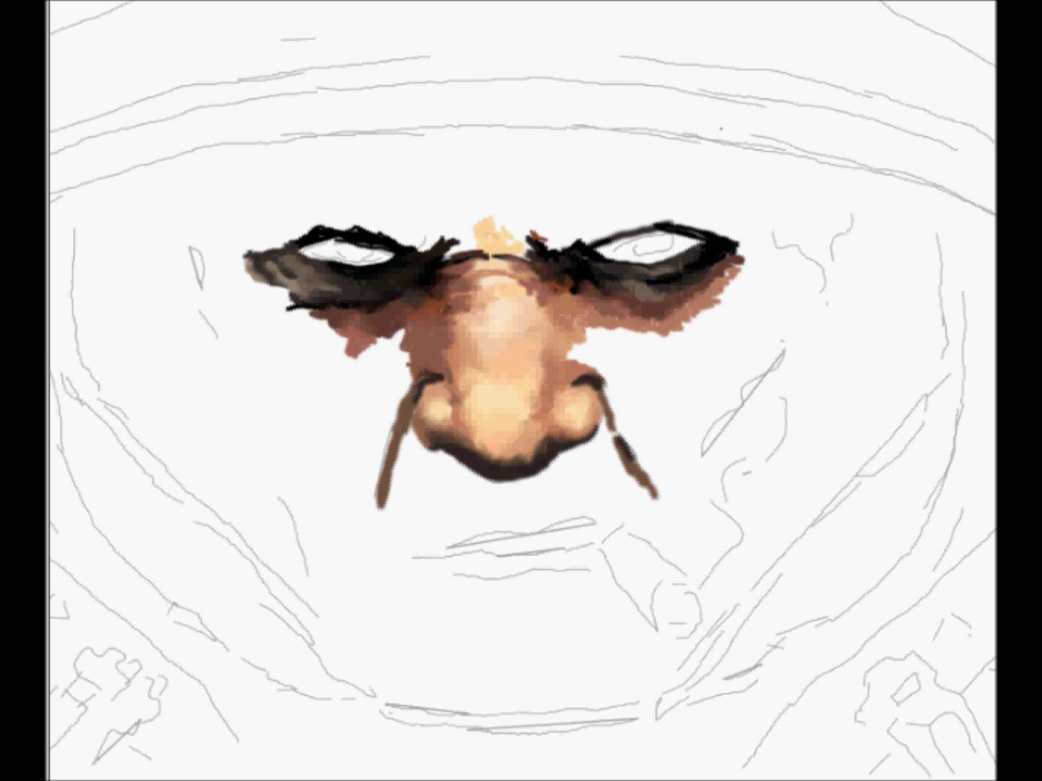
Paint reddish-brown inner eyebrow ends, a right eyebrow curling down, and shade the right eye's upper edge.
{"action": "left_click_drag", "start_coordinate": [539, 250], "coordinate": [571, 235]}
{"action": "left_click_drag", "start_coordinate": [466, 273], "coordinate": [426, 240]}
{"action": "left_click_drag", "start_coordinate": [680, 217], "coordinate": [756, 218]}
{"action": "mouse_move", "coordinate": [694, 238]}
{"action": "left_mouse_down"}
{"action": "mouse_move", "coordinate": [804, 217]}
{"action": "mouse_move", "coordinate": [789, 238]}
{"action": "left_mouse_up"}
{"action": "left_click_drag", "start_coordinate": [751, 199], "coordinate": [825, 333]}
{"action": "left_click_drag", "start_coordinate": [579, 237], "coordinate": [696, 207]}
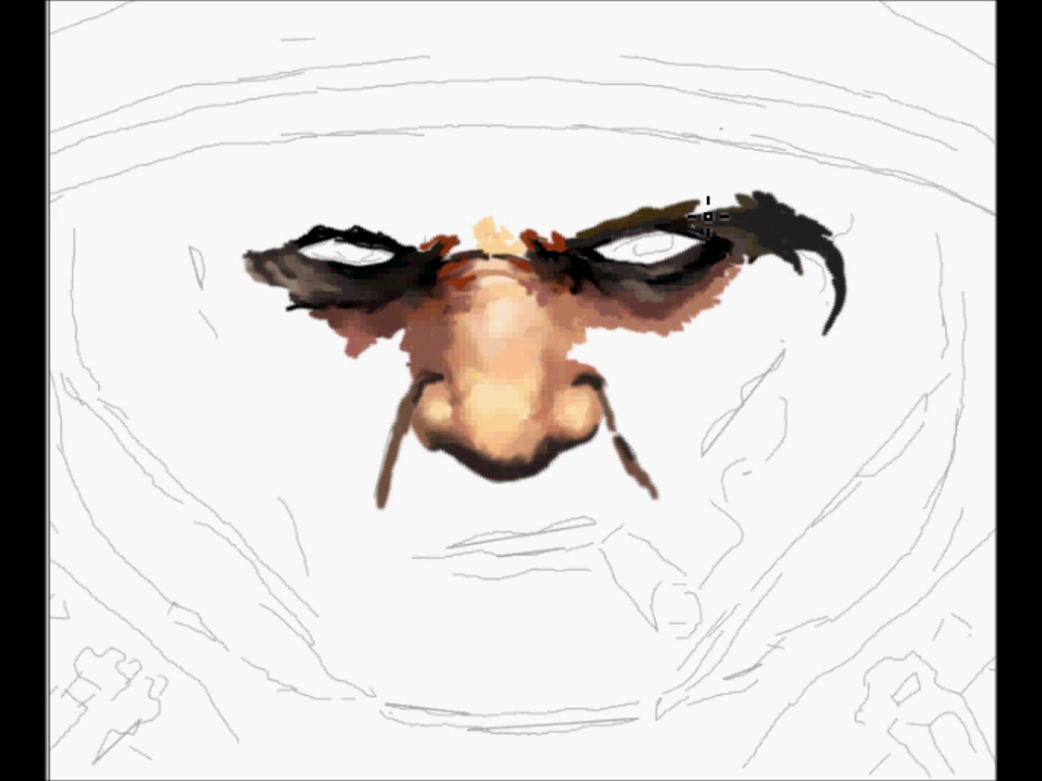
Paint the forehead in brown and orange tones with a nose-bridge crease, then add blue irises.
{"action": "left_click_drag", "start_coordinate": [250, 243], "coordinate": [382, 238]}
{"action": "mouse_move", "coordinate": [578, 231]}
{"action": "left_mouse_down"}
{"action": "mouse_move", "coordinate": [460, 214]}
{"action": "mouse_move", "coordinate": [535, 218]}
{"action": "left_mouse_up"}
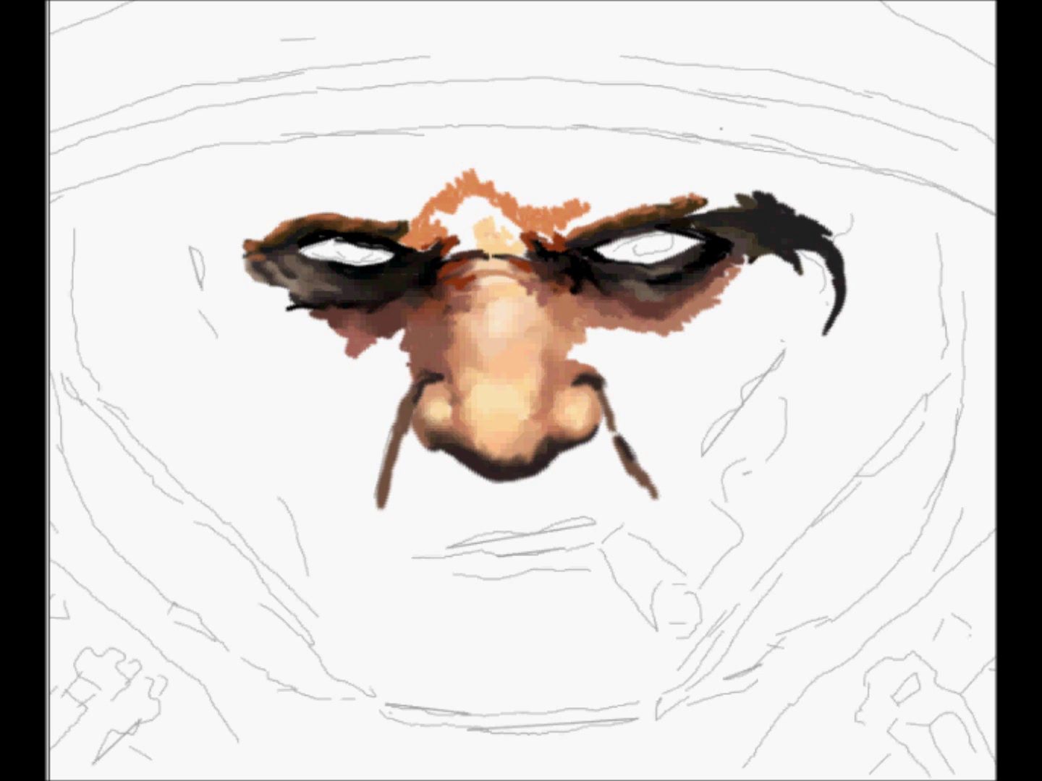
{"action": "left_click_drag", "start_coordinate": [441, 256], "coordinate": [510, 253]}
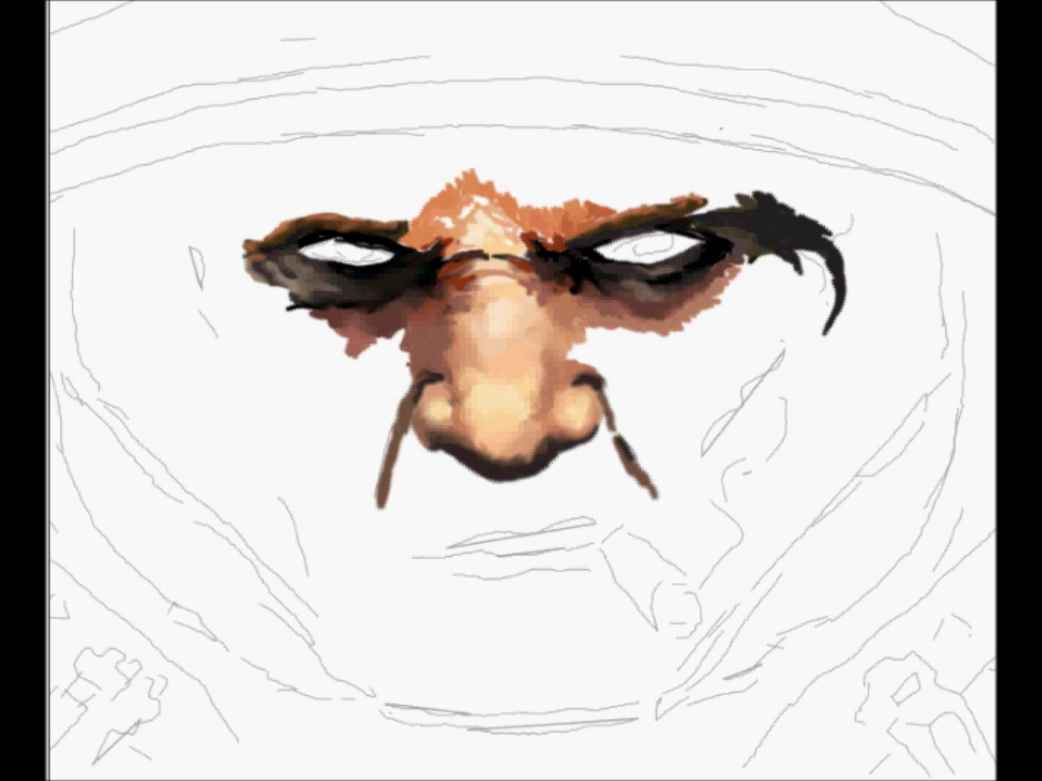
{"action": "mouse_move", "coordinate": [455, 181]}
{"action": "left_mouse_down"}
{"action": "mouse_move", "coordinate": [540, 206]}
{"action": "mouse_move", "coordinate": [608, 188]}
{"action": "mouse_move", "coordinate": [581, 179]}
{"action": "left_mouse_up"}
{"action": "mouse_move", "coordinate": [332, 177]}
{"action": "left_mouse_down"}
{"action": "mouse_move", "coordinate": [583, 180]}
{"action": "mouse_move", "coordinate": [727, 199]}
{"action": "left_mouse_up"}
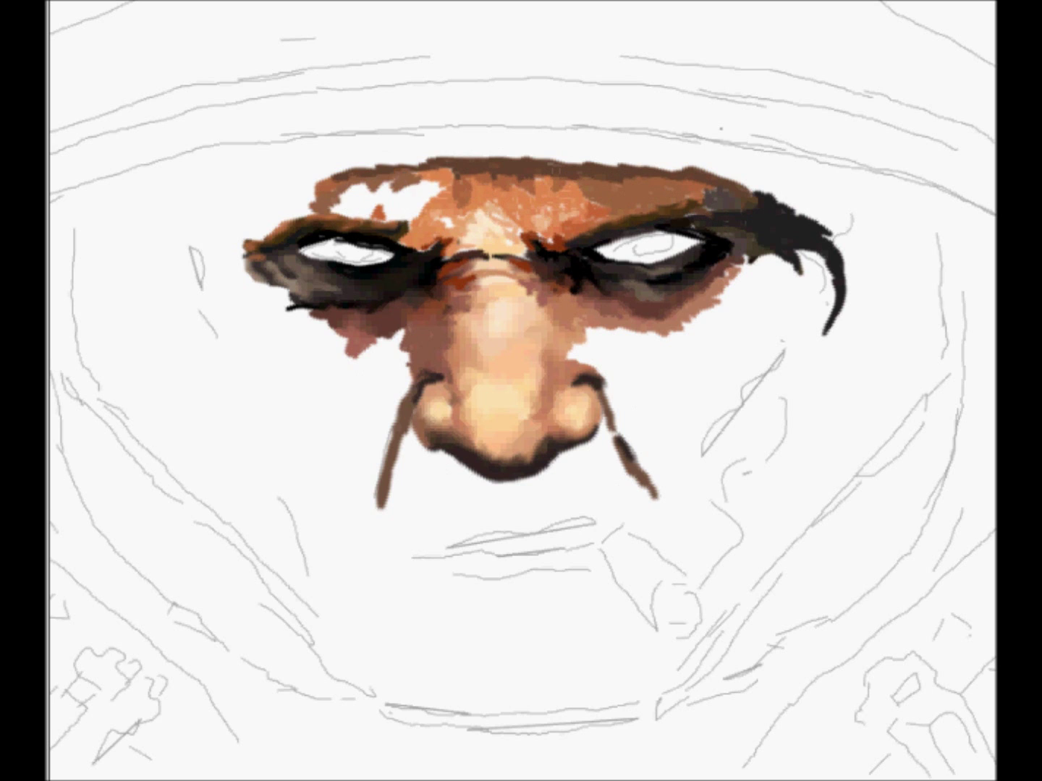
{"action": "left_click_drag", "start_coordinate": [340, 206], "coordinate": [424, 191]}
{"action": "mouse_move", "coordinate": [471, 238]}
{"action": "left_mouse_down"}
{"action": "mouse_move", "coordinate": [456, 192]}
{"action": "mouse_move", "coordinate": [679, 217]}
{"action": "mouse_move", "coordinate": [459, 288]}
{"action": "mouse_move", "coordinate": [474, 269]}
{"action": "left_mouse_up"}
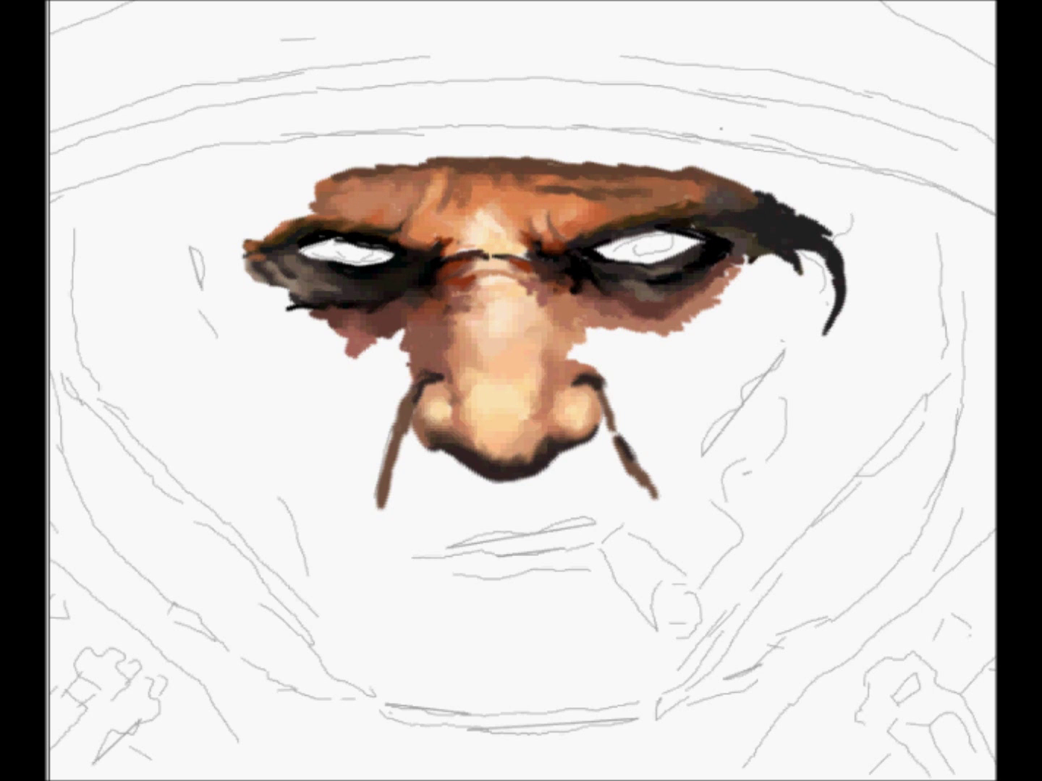
{"action": "left_click_drag", "start_coordinate": [636, 244], "coordinate": [658, 250]}
{"action": "left_click_drag", "start_coordinate": [336, 251], "coordinate": [362, 265]}
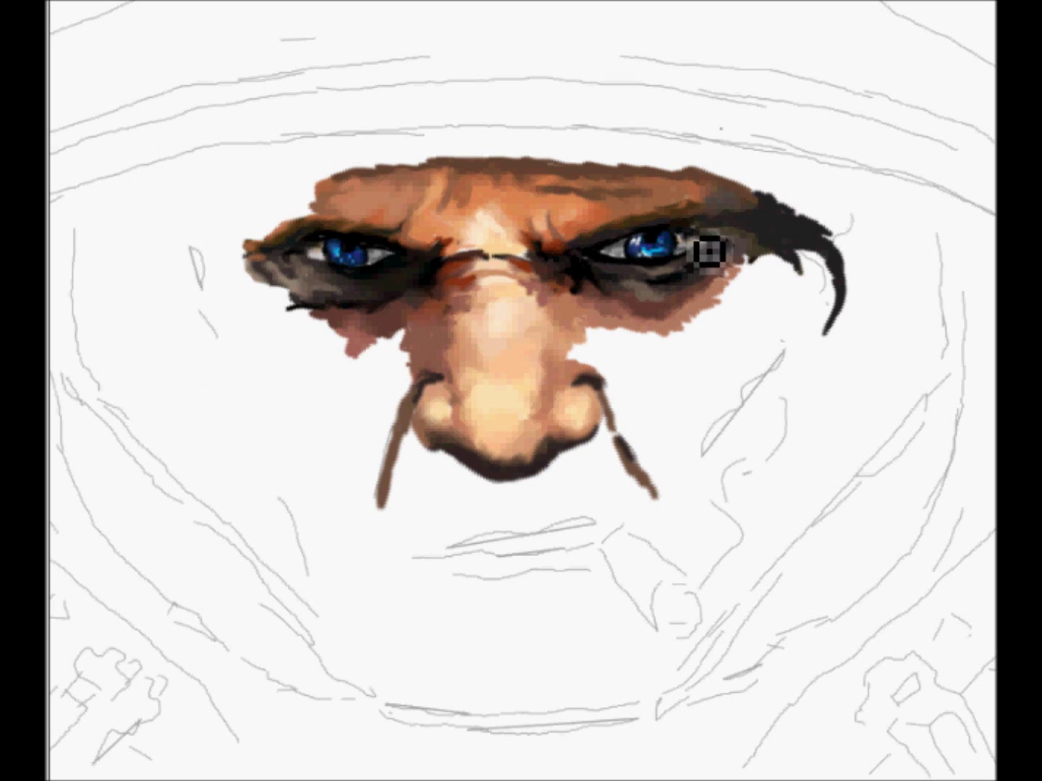
Shade the right cheek, temple, jaw and nasolabial fold, covering the white patches with skin tones.
{"action": "mouse_move", "coordinate": [600, 361]}
{"action": "left_mouse_down"}
{"action": "mouse_move", "coordinate": [680, 427]}
{"action": "mouse_move", "coordinate": [681, 490]}
{"action": "mouse_move", "coordinate": [745, 419]}
{"action": "mouse_move", "coordinate": [800, 274]}
{"action": "mouse_move", "coordinate": [831, 348]}
{"action": "mouse_move", "coordinate": [741, 442]}
{"action": "mouse_move", "coordinate": [778, 528]}
{"action": "left_mouse_up"}
{"action": "left_click_drag", "start_coordinate": [817, 361], "coordinate": [792, 441]}
{"action": "mouse_move", "coordinate": [751, 478]}
{"action": "left_mouse_down"}
{"action": "mouse_move", "coordinate": [759, 503]}
{"action": "mouse_move", "coordinate": [697, 548]}
{"action": "mouse_move", "coordinate": [767, 471]}
{"action": "left_mouse_up"}
{"action": "left_click_drag", "start_coordinate": [731, 274], "coordinate": [810, 391]}
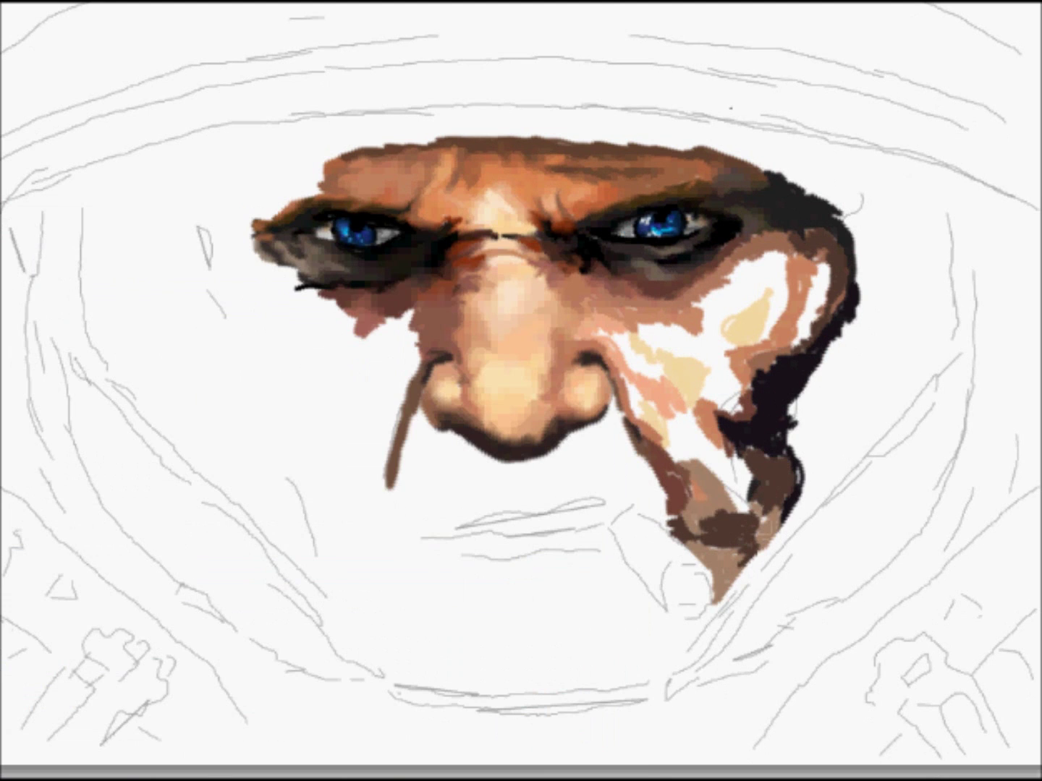
{"action": "left_click_drag", "start_coordinate": [824, 290], "coordinate": [791, 348]}
{"action": "left_click_drag", "start_coordinate": [716, 268], "coordinate": [770, 341]}
{"action": "left_click_drag", "start_coordinate": [608, 335], "coordinate": [676, 394]}
{"action": "mouse_move", "coordinate": [643, 347]}
{"action": "left_mouse_down"}
{"action": "mouse_move", "coordinate": [693, 249]}
{"action": "mouse_move", "coordinate": [720, 309]}
{"action": "mouse_move", "coordinate": [746, 427]}
{"action": "mouse_move", "coordinate": [735, 395]}
{"action": "left_mouse_up"}
{"action": "left_click_drag", "start_coordinate": [759, 311], "coordinate": [777, 288]}
{"action": "left_click_drag", "start_coordinate": [600, 311], "coordinate": [724, 551]}
{"action": "mouse_move", "coordinate": [777, 521]}
{"action": "left_mouse_down"}
{"action": "mouse_move", "coordinate": [716, 593]}
{"action": "mouse_move", "coordinate": [749, 490]}
{"action": "mouse_move", "coordinate": [740, 390]}
{"action": "mouse_move", "coordinate": [824, 348]}
{"action": "mouse_move", "coordinate": [767, 296]}
{"action": "left_mouse_up"}
Paint the dark upper lip, shadows around the mouth and chin, and a reddish lower lip.
{"action": "left_click", "coordinate": [517, 284], "text": "alt"}
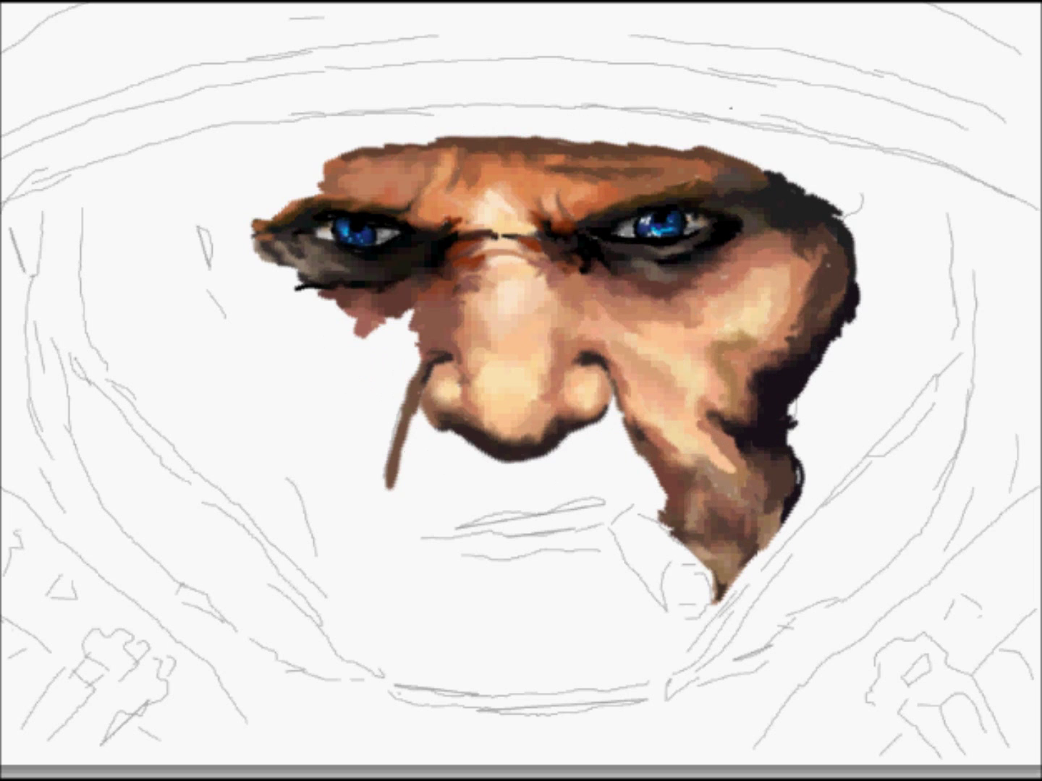
{"action": "mouse_move", "coordinate": [447, 434]}
{"action": "left_mouse_down"}
{"action": "mouse_move", "coordinate": [604, 438]}
{"action": "mouse_move", "coordinate": [576, 479]}
{"action": "mouse_move", "coordinate": [644, 500]}
{"action": "mouse_move", "coordinate": [622, 439]}
{"action": "mouse_move", "coordinate": [507, 516]}
{"action": "mouse_move", "coordinate": [434, 437]}
{"action": "mouse_move", "coordinate": [413, 564]}
{"action": "left_mouse_up"}
{"action": "mouse_move", "coordinate": [477, 499]}
{"action": "left_mouse_down"}
{"action": "mouse_move", "coordinate": [443, 420]}
{"action": "mouse_move", "coordinate": [413, 543]}
{"action": "left_mouse_up"}
{"action": "mouse_move", "coordinate": [434, 470]}
{"action": "left_mouse_down"}
{"action": "mouse_move", "coordinate": [593, 484]}
{"action": "mouse_move", "coordinate": [433, 499]}
{"action": "mouse_move", "coordinate": [485, 514]}
{"action": "left_mouse_up"}
{"action": "mouse_move", "coordinate": [579, 506]}
{"action": "left_mouse_down"}
{"action": "mouse_move", "coordinate": [656, 481]}
{"action": "mouse_move", "coordinate": [588, 481]}
{"action": "mouse_move", "coordinate": [502, 511]}
{"action": "mouse_move", "coordinate": [406, 505]}
{"action": "mouse_move", "coordinate": [412, 420]}
{"action": "mouse_move", "coordinate": [448, 510]}
{"action": "mouse_move", "coordinate": [585, 528]}
{"action": "left_mouse_up"}
{"action": "mouse_move", "coordinate": [437, 543]}
{"action": "left_mouse_down"}
{"action": "mouse_move", "coordinate": [608, 535]}
{"action": "mouse_move", "coordinate": [593, 506]}
{"action": "mouse_move", "coordinate": [572, 529]}
{"action": "mouse_move", "coordinate": [449, 529]}
{"action": "mouse_move", "coordinate": [541, 552]}
{"action": "left_mouse_up"}
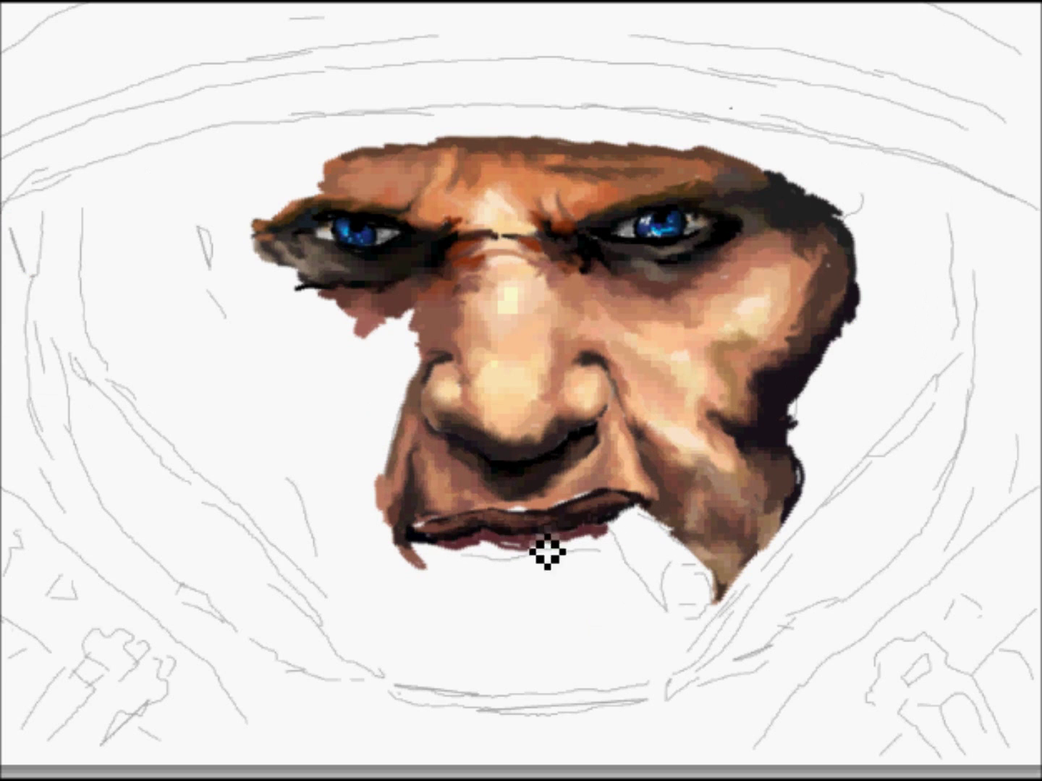
Fill the lips with tan-brown and block in the chin and beard in black.
{"action": "left_click_drag", "start_coordinate": [440, 529], "coordinate": [618, 536]}
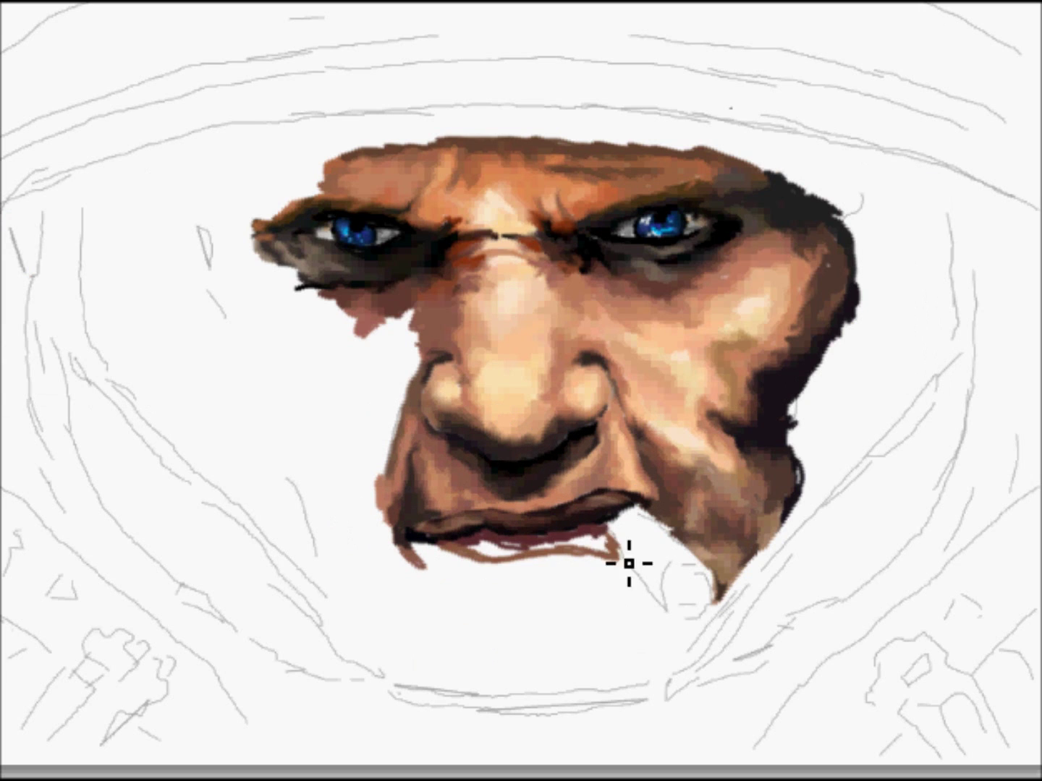
{"action": "left_click_drag", "start_coordinate": [547, 563], "coordinate": [477, 554]}
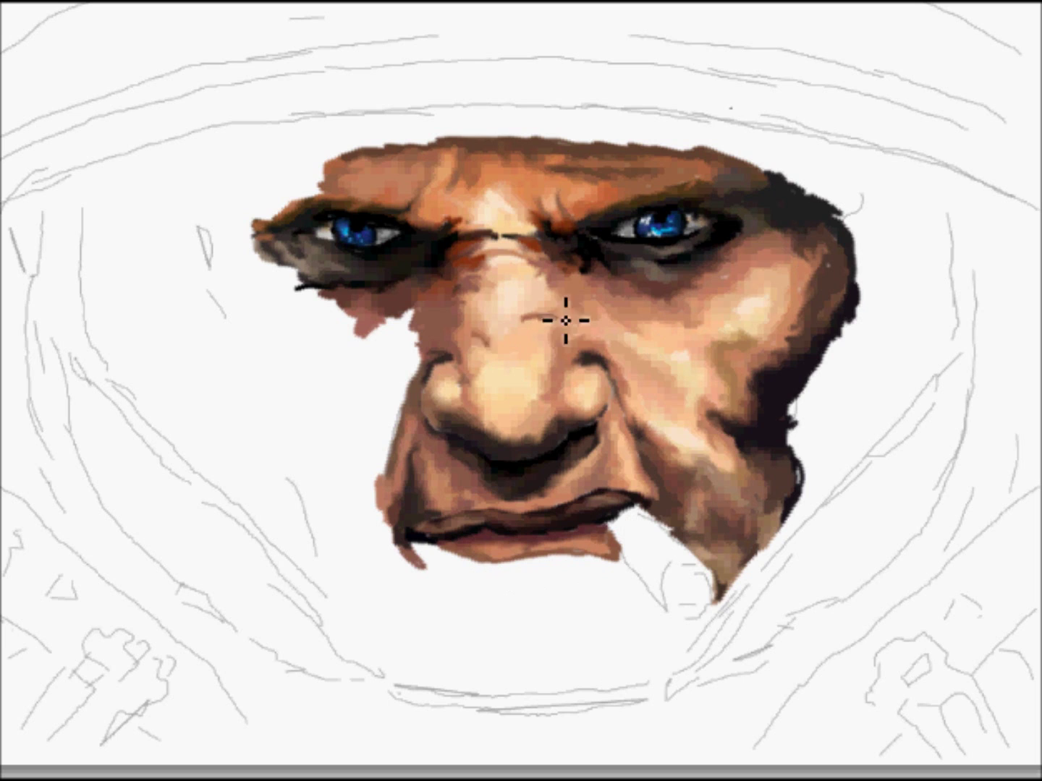
{"action": "mouse_move", "coordinate": [491, 602]}
{"action": "left_mouse_down"}
{"action": "mouse_move", "coordinate": [571, 568]}
{"action": "mouse_move", "coordinate": [663, 600]}
{"action": "left_mouse_up"}
{"action": "mouse_move", "coordinate": [599, 606]}
{"action": "left_mouse_down"}
{"action": "mouse_move", "coordinate": [695, 651]}
{"action": "mouse_move", "coordinate": [462, 686]}
{"action": "left_mouse_up"}
{"action": "left_click_drag", "start_coordinate": [687, 666], "coordinate": [608, 589]}
{"action": "left_click_drag", "start_coordinate": [355, 593], "coordinate": [478, 694]}
{"action": "left_click_drag", "start_coordinate": [340, 571], "coordinate": [308, 524]}
{"action": "mouse_move", "coordinate": [484, 652]}
{"action": "left_mouse_down"}
{"action": "mouse_move", "coordinate": [552, 685]}
{"action": "mouse_move", "coordinate": [432, 659]}
{"action": "mouse_move", "coordinate": [463, 612]}
{"action": "mouse_move", "coordinate": [622, 651]}
{"action": "mouse_move", "coordinate": [485, 655]}
{"action": "mouse_move", "coordinate": [557, 581]}
{"action": "mouse_move", "coordinate": [463, 571]}
{"action": "left_mouse_up"}
Cover the chin's white patches, darken the moustache, and thicken and fill the left beard edge.
{"action": "left_click_drag", "start_coordinate": [471, 633], "coordinate": [586, 636]}
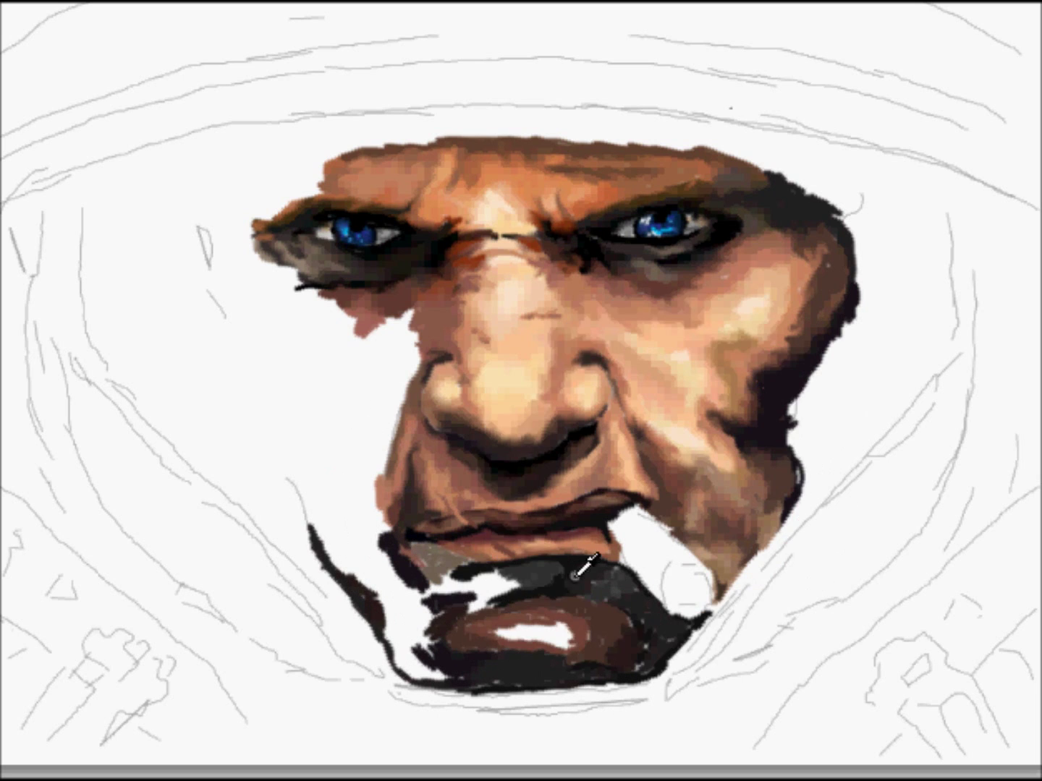
{"action": "mouse_move", "coordinate": [499, 633]}
{"action": "left_mouse_down"}
{"action": "mouse_move", "coordinate": [571, 651]}
{"action": "mouse_move", "coordinate": [496, 610]}
{"action": "mouse_move", "coordinate": [590, 659]}
{"action": "mouse_move", "coordinate": [553, 604]}
{"action": "mouse_move", "coordinate": [434, 560]}
{"action": "left_mouse_up"}
{"action": "mouse_move", "coordinate": [463, 636]}
{"action": "left_mouse_down"}
{"action": "mouse_move", "coordinate": [640, 593]}
{"action": "mouse_move", "coordinate": [507, 636]}
{"action": "mouse_move", "coordinate": [629, 636]}
{"action": "left_mouse_up"}
{"action": "left_click_drag", "start_coordinate": [315, 524], "coordinate": [434, 674]}
{"action": "left_click_drag", "start_coordinate": [383, 563], "coordinate": [433, 629]}
{"action": "mouse_move", "coordinate": [366, 535]}
{"action": "left_mouse_down"}
{"action": "mouse_move", "coordinate": [400, 628]}
{"action": "mouse_move", "coordinate": [492, 673]}
{"action": "left_mouse_up"}
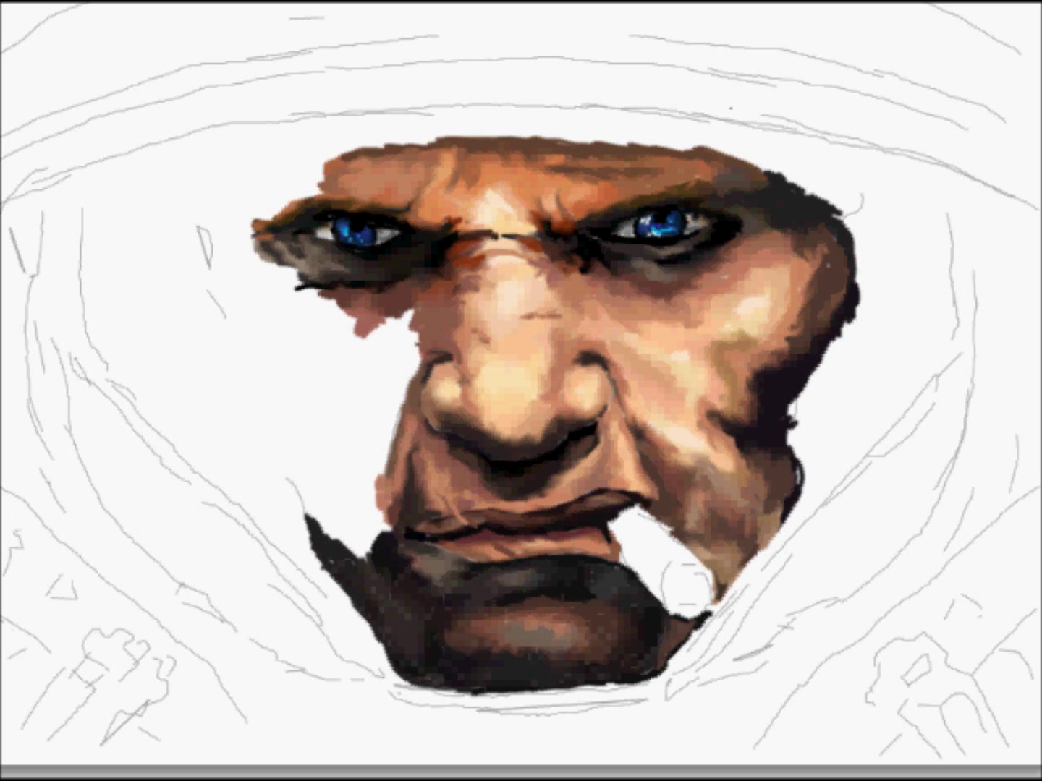
Paint a gold cigar with an orange, light-rimmed glowing tip.
{"action": "left_click_drag", "start_coordinate": [651, 616], "coordinate": [669, 633]}
{"action": "left_click_drag", "start_coordinate": [615, 521], "coordinate": [672, 594]}
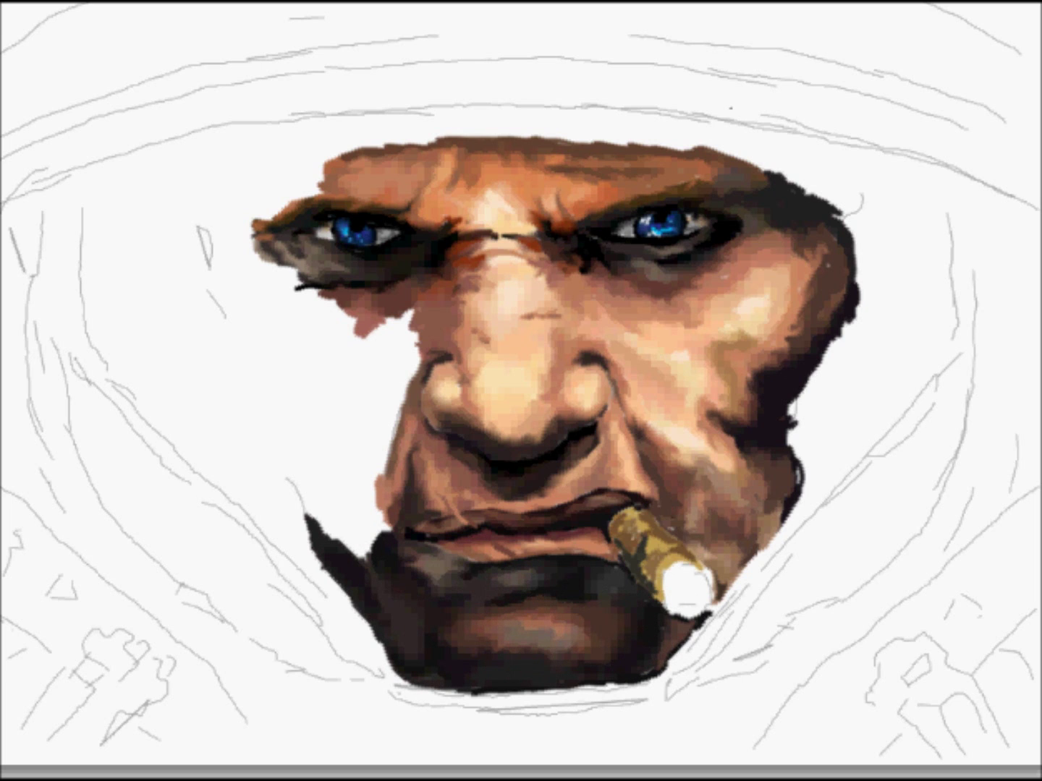
{"action": "left_click", "coordinate": [663, 512], "text": "alt"}
{"action": "mouse_move", "coordinate": [673, 579]}
{"action": "left_mouse_down"}
{"action": "mouse_move", "coordinate": [697, 622]}
{"action": "mouse_move", "coordinate": [688, 609]}
{"action": "mouse_move", "coordinate": [706, 589]}
{"action": "mouse_move", "coordinate": [694, 601]}
{"action": "mouse_move", "coordinate": [724, 614]}
{"action": "left_mouse_up"}
{"action": "key", "text": "Return"}
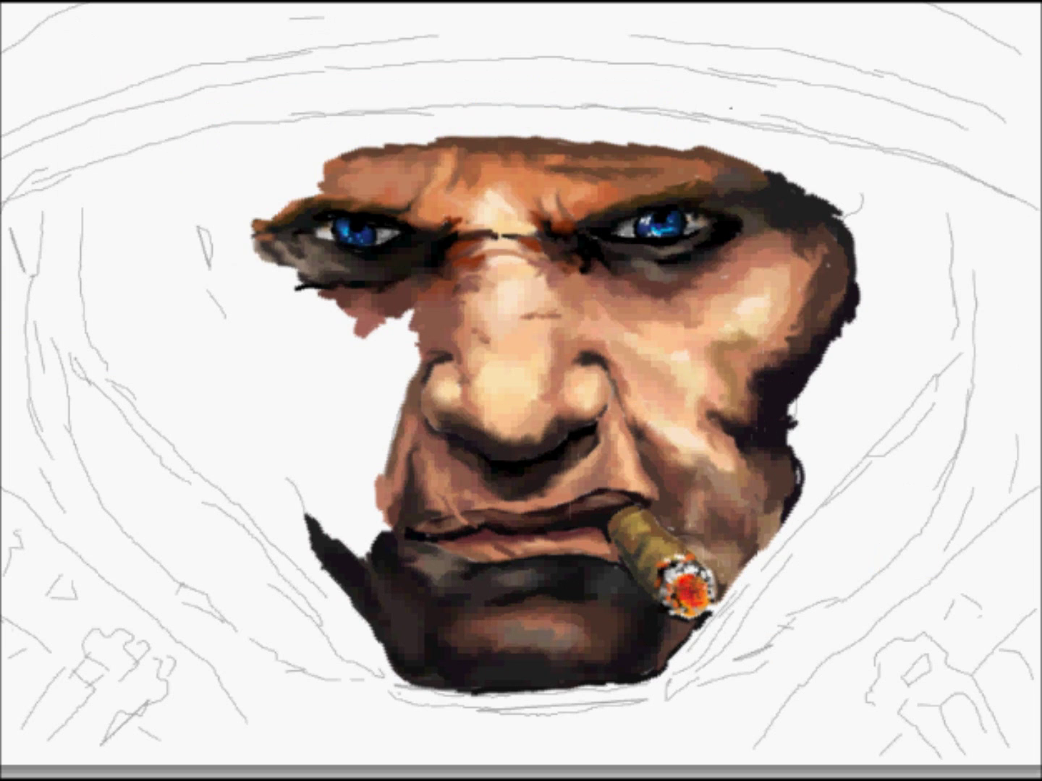
Paint dark hair strokes beside the left eye.
{"action": "left_click_drag", "start_coordinate": [230, 322], "coordinate": [326, 141]}
{"action": "mouse_move", "coordinate": [210, 163]}
{"action": "left_mouse_down"}
{"action": "mouse_move", "coordinate": [289, 166]}
{"action": "mouse_move", "coordinate": [322, 218]}
{"action": "left_mouse_up"}
{"action": "left_click_drag", "start_coordinate": [214, 218], "coordinate": [227, 264]}
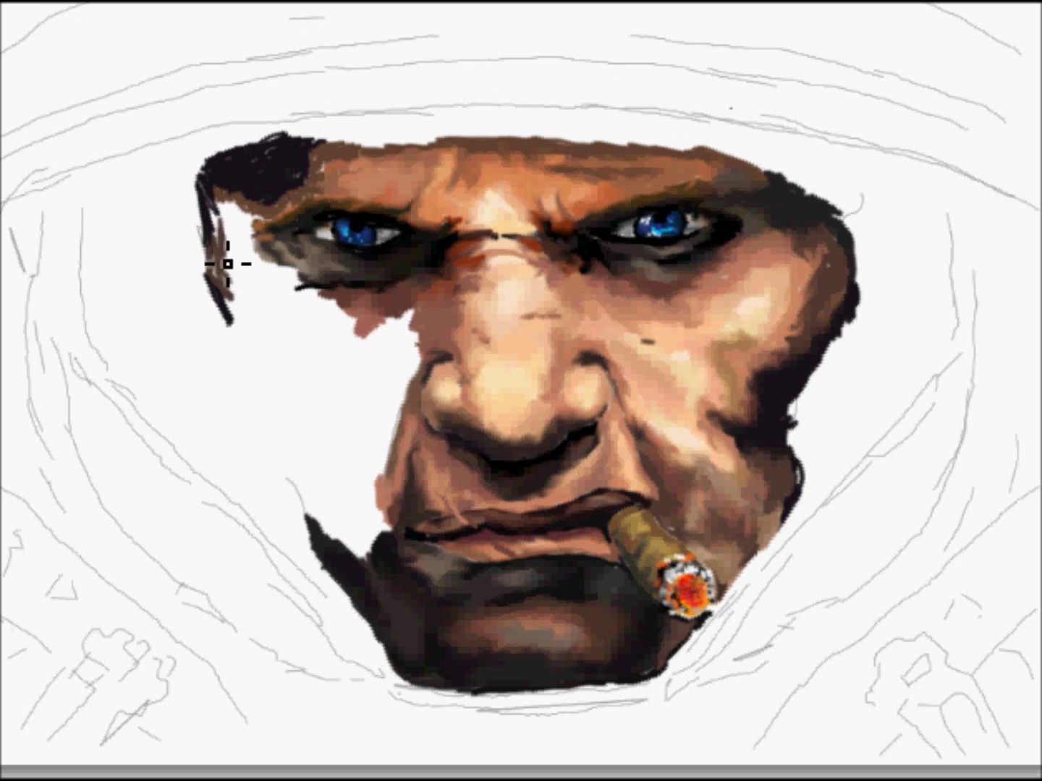
Cover the left cheek with skin tones, shading around the left eye and the jaw edge.
{"action": "mouse_move", "coordinate": [358, 354]}
{"action": "left_mouse_down"}
{"action": "mouse_move", "coordinate": [384, 337]}
{"action": "mouse_move", "coordinate": [348, 405]}
{"action": "mouse_move", "coordinate": [331, 332]}
{"action": "mouse_move", "coordinate": [395, 434]}
{"action": "left_mouse_up"}
{"action": "left_click_drag", "start_coordinate": [424, 311], "coordinate": [376, 470]}
{"action": "left_click_drag", "start_coordinate": [361, 412], "coordinate": [409, 332]}
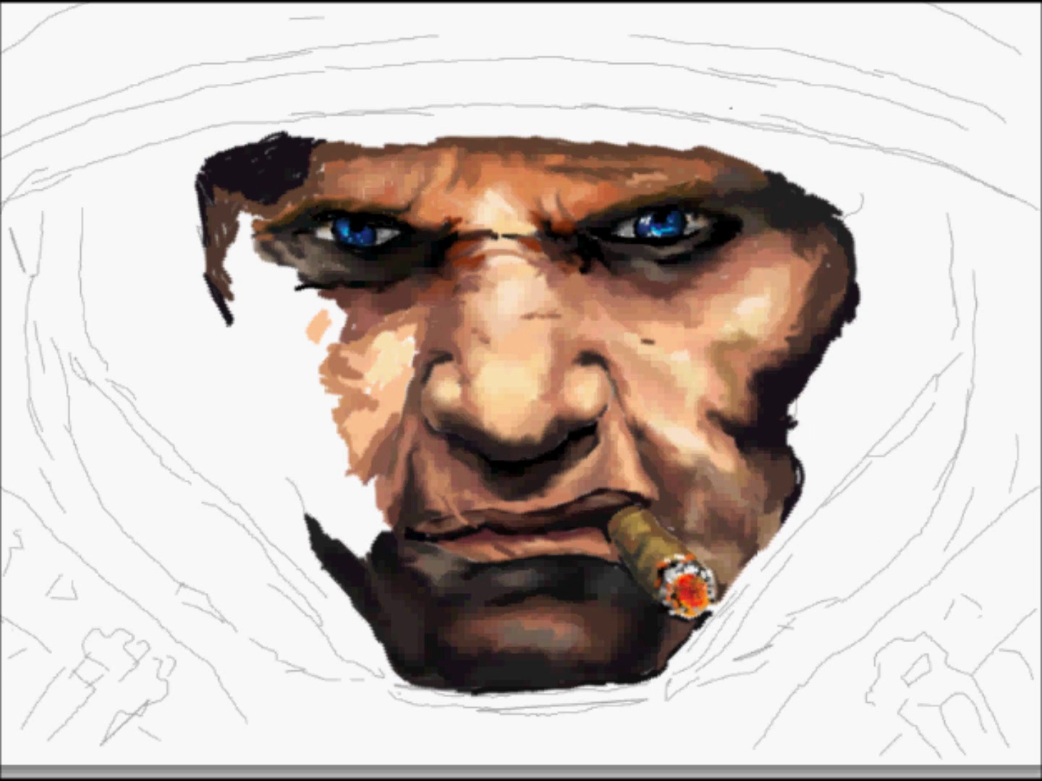
{"action": "left_click_drag", "start_coordinate": [270, 266], "coordinate": [293, 365]}
{"action": "mouse_move", "coordinate": [340, 268]}
{"action": "left_mouse_down"}
{"action": "mouse_move", "coordinate": [286, 325]}
{"action": "mouse_move", "coordinate": [250, 283]}
{"action": "mouse_move", "coordinate": [322, 264]}
{"action": "mouse_move", "coordinate": [220, 383]}
{"action": "mouse_move", "coordinate": [279, 344]}
{"action": "mouse_move", "coordinate": [365, 497]}
{"action": "left_mouse_up"}
{"action": "left_click_drag", "start_coordinate": [224, 238], "coordinate": [268, 203]}
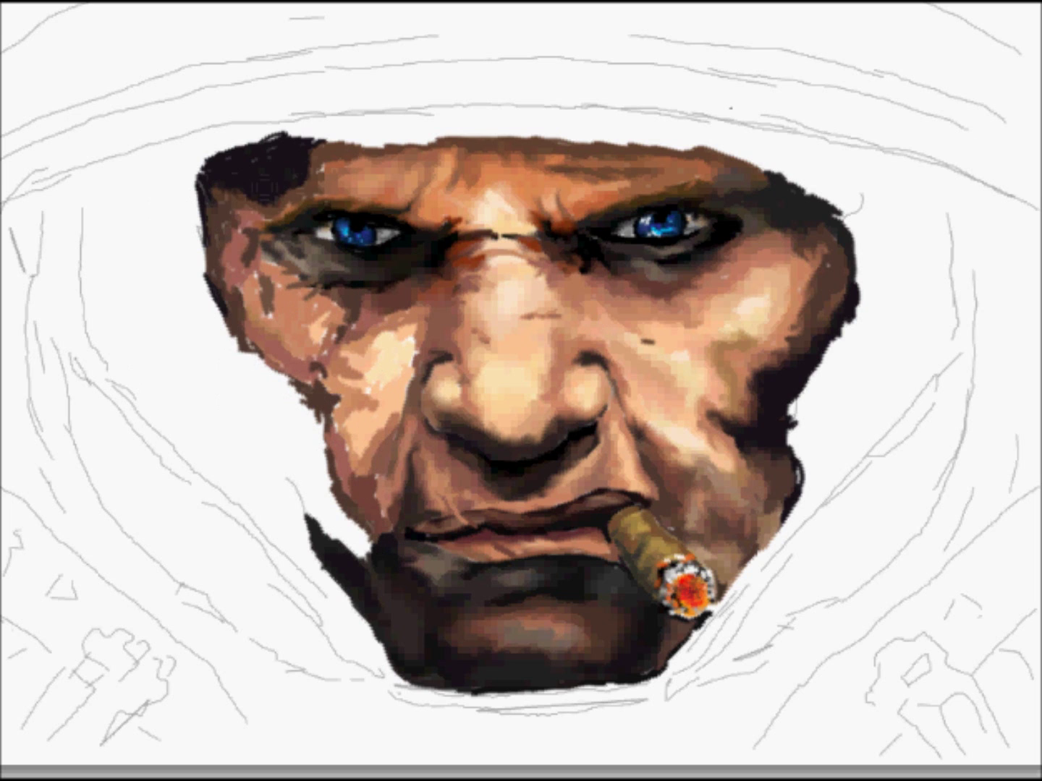
{"action": "mouse_move", "coordinate": [318, 303]}
{"action": "left_mouse_down"}
{"action": "mouse_move", "coordinate": [311, 384]}
{"action": "mouse_move", "coordinate": [373, 517]}
{"action": "mouse_move", "coordinate": [408, 344]}
{"action": "left_mouse_up"}
{"action": "mouse_move", "coordinate": [212, 305]}
{"action": "left_mouse_down"}
{"action": "mouse_move", "coordinate": [303, 402]}
{"action": "mouse_move", "coordinate": [309, 521]}
{"action": "mouse_move", "coordinate": [245, 365]}
{"action": "mouse_move", "coordinate": [333, 453]}
{"action": "mouse_move", "coordinate": [250, 317]}
{"action": "left_mouse_up"}
Spray stubble speckles over the lip and chin and ink a dark strap line down the left hood.
{"action": "mouse_move", "coordinate": [629, 681]}
{"action": "left_mouse_down"}
{"action": "mouse_move", "coordinate": [535, 667]}
{"action": "mouse_move", "coordinate": [746, 572]}
{"action": "left_mouse_up"}
{"action": "mouse_move", "coordinate": [441, 478]}
{"action": "left_mouse_down"}
{"action": "mouse_move", "coordinate": [609, 639]}
{"action": "mouse_move", "coordinate": [543, 481]}
{"action": "left_mouse_up"}
{"action": "mouse_move", "coordinate": [65, 193]}
{"action": "left_mouse_down"}
{"action": "mouse_move", "coordinate": [101, 383]}
{"action": "mouse_move", "coordinate": [380, 680]}
{"action": "left_mouse_up"}
{"action": "left_click_drag", "start_coordinate": [78, 174], "coordinate": [65, 246]}
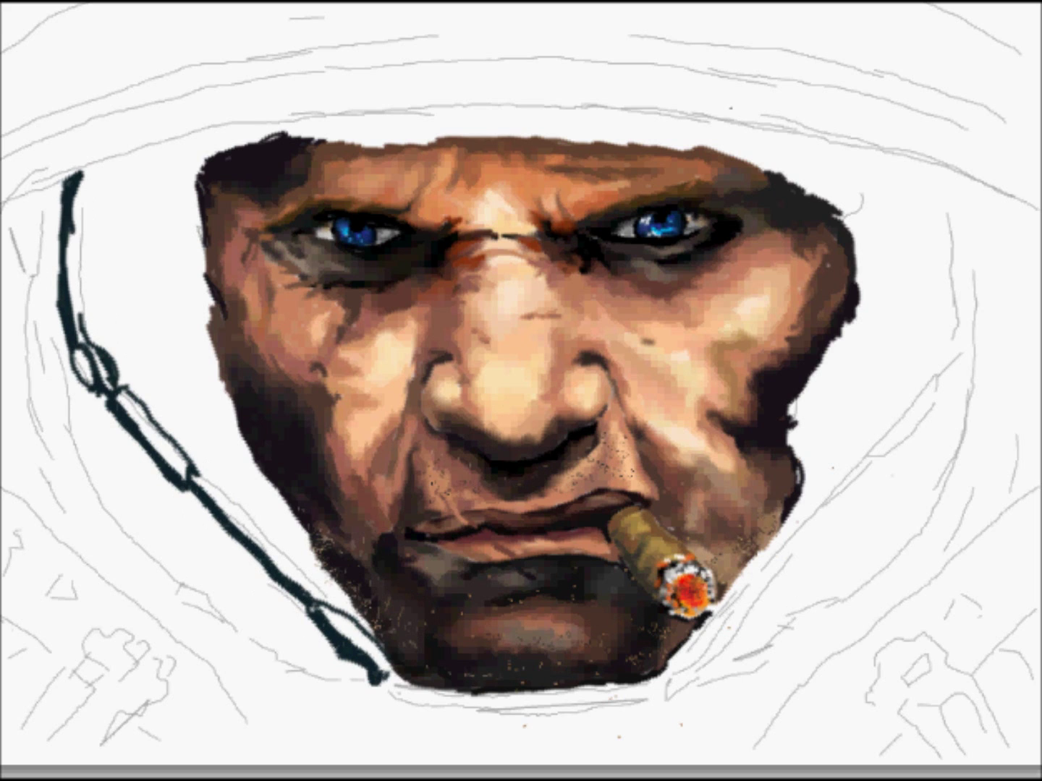
Outline the right strap with a ring and clasp, and base-colour both straps dark teal.
{"action": "left_click_drag", "start_coordinate": [941, 348], "coordinate": [955, 390]}
{"action": "left_click_drag", "start_coordinate": [929, 162], "coordinate": [965, 333]}
{"action": "left_click_drag", "start_coordinate": [930, 400], "coordinate": [659, 687]}
{"action": "left_click_drag", "start_coordinate": [68, 238], "coordinate": [88, 361]}
{"action": "left_click_drag", "start_coordinate": [115, 390], "coordinate": [376, 676]}
{"action": "left_click_drag", "start_coordinate": [824, 499], "coordinate": [658, 684]}
{"action": "left_click_drag", "start_coordinate": [908, 394], "coordinate": [825, 506]}
{"action": "left_click_drag", "start_coordinate": [940, 383], "coordinate": [954, 203]}
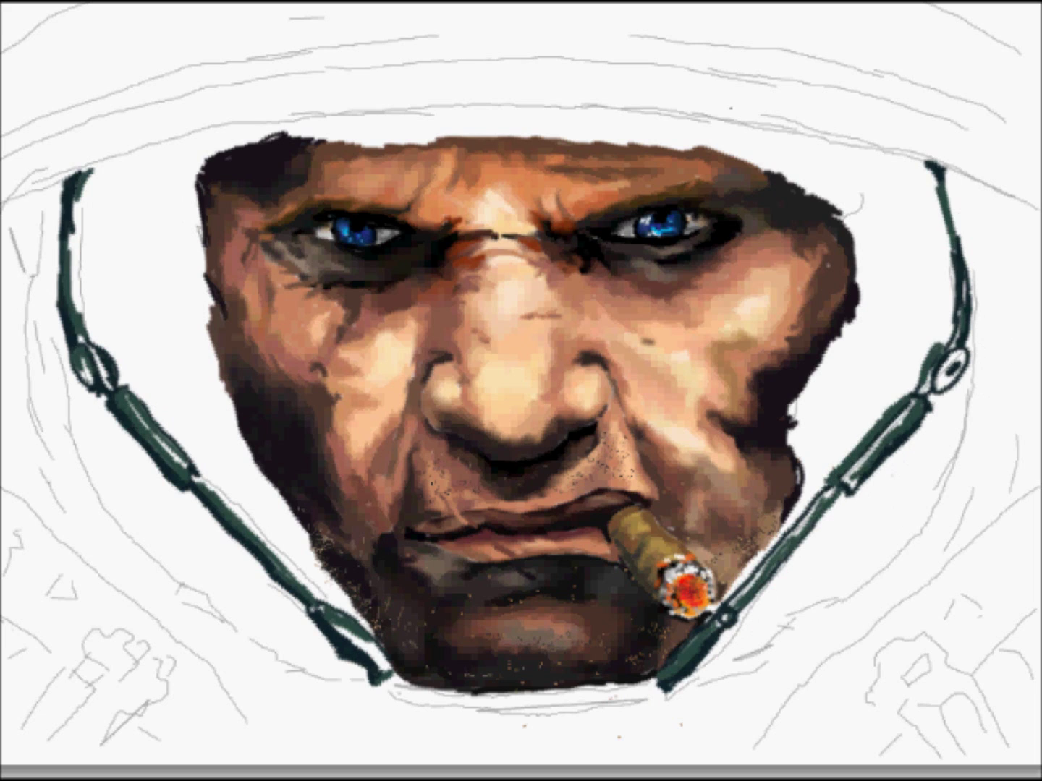
Add bright teal highlights along both straps and fill and shade the right strap's ring and clasp.
{"action": "left_click_drag", "start_coordinate": [72, 210], "coordinate": [83, 311]}
{"action": "left_click_drag", "start_coordinate": [333, 630], "coordinate": [387, 669]}
{"action": "left_click_drag", "start_coordinate": [915, 405], "coordinate": [839, 488]}
{"action": "left_click_drag", "start_coordinate": [940, 173], "coordinate": [954, 235]}
{"action": "left_click_drag", "start_coordinate": [90, 174], "coordinate": [68, 286]}
{"action": "left_click_drag", "start_coordinate": [933, 162], "coordinate": [943, 190]}
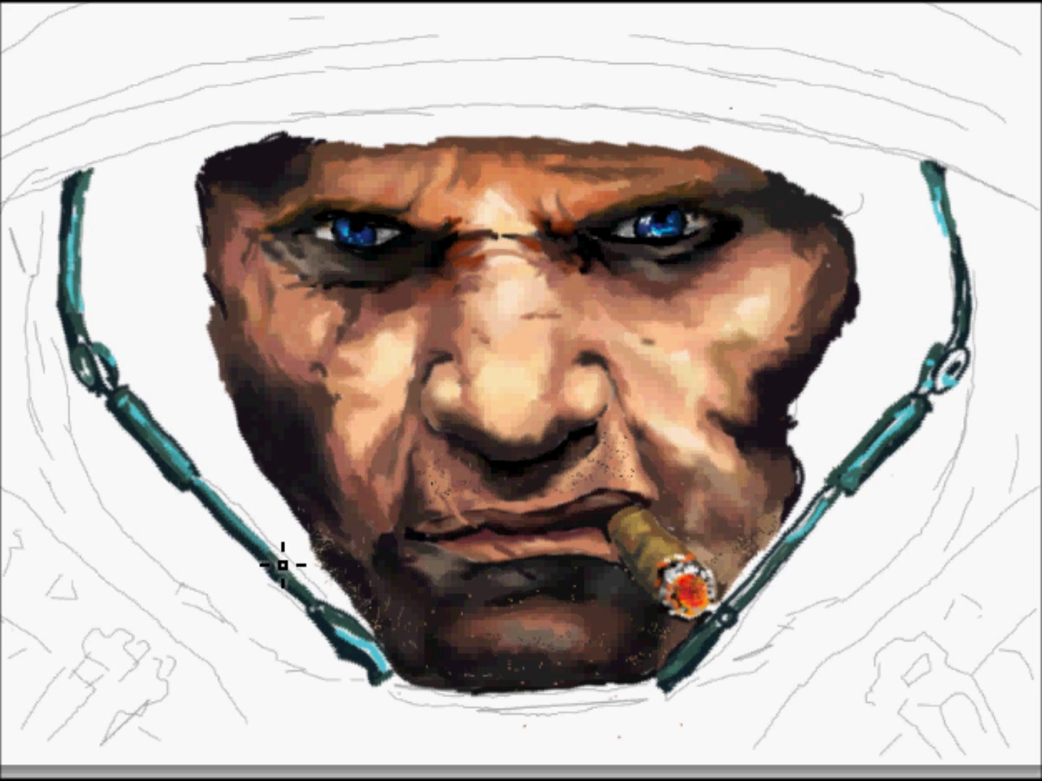
{"action": "left_click_drag", "start_coordinate": [897, 412], "coordinate": [854, 456]}
{"action": "mouse_move", "coordinate": [941, 358]}
{"action": "left_mouse_down"}
{"action": "mouse_move", "coordinate": [951, 383]}
{"action": "mouse_move", "coordinate": [955, 373]}
{"action": "left_mouse_up"}
{"action": "mouse_move", "coordinate": [824, 492]}
{"action": "left_mouse_down"}
{"action": "mouse_move", "coordinate": [930, 408]}
{"action": "mouse_move", "coordinate": [962, 358]}
{"action": "left_mouse_up"}
Ink dark outlines around the ring and clasp and paint thin cable strands along both straps.
{"action": "left_click_drag", "start_coordinate": [303, 590], "coordinate": [336, 636]}
{"action": "left_click_drag", "start_coordinate": [740, 618], "coordinate": [724, 648]}
{"action": "left_click_drag", "start_coordinate": [932, 171], "coordinate": [954, 246]}
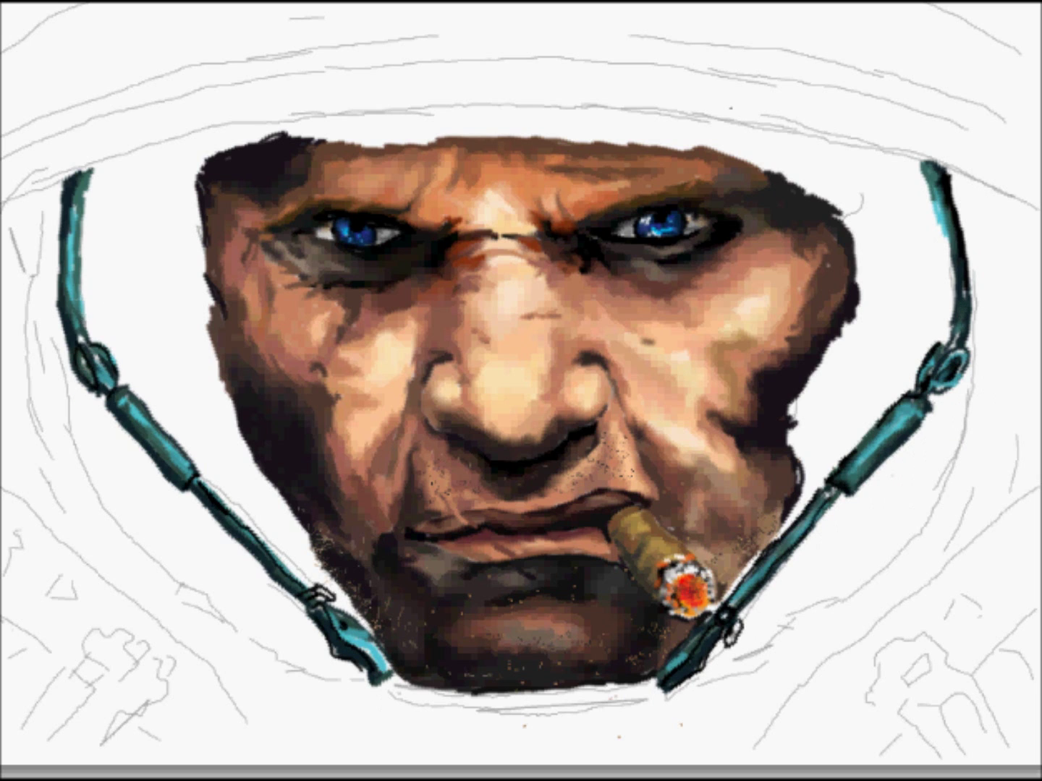
{"action": "left_click_drag", "start_coordinate": [89, 393], "coordinate": [315, 584]}
{"action": "left_click_drag", "start_coordinate": [752, 557], "coordinate": [915, 446]}
{"action": "left_click_drag", "start_coordinate": [94, 399], "coordinate": [202, 500]}
{"action": "left_click_drag", "start_coordinate": [823, 513], "coordinate": [940, 396]}
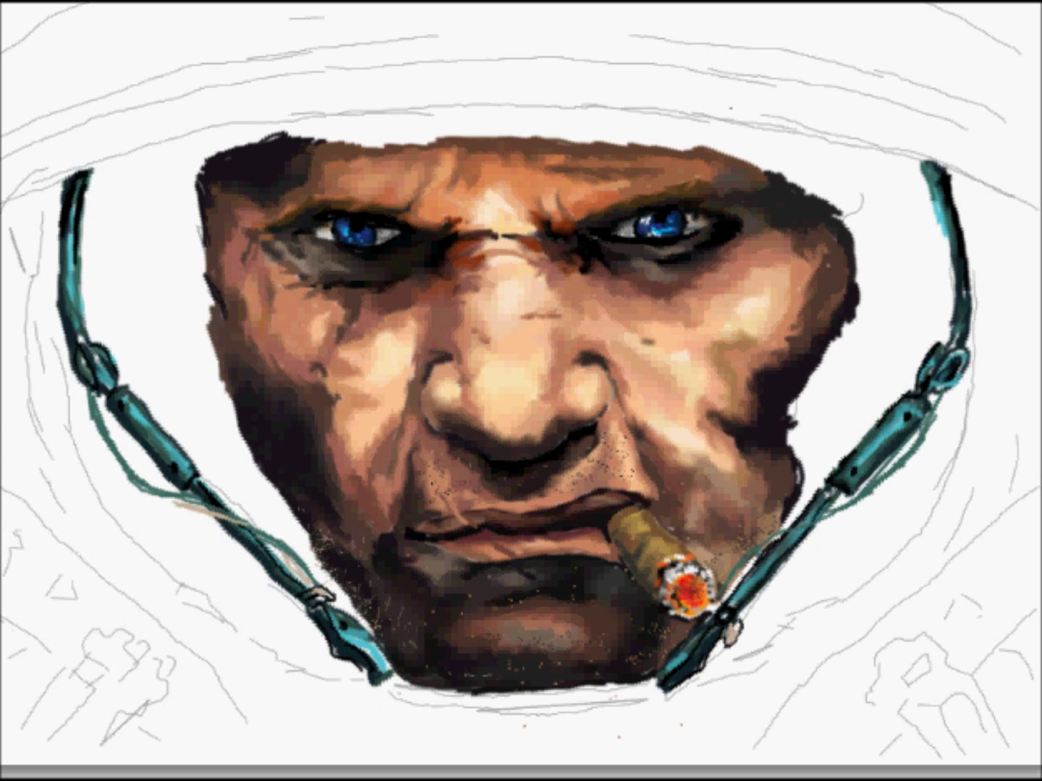
Brighten the right strap's highlights and start black shadow inside the left hood.
{"action": "left_click_drag", "start_coordinate": [746, 586], "coordinate": [774, 555]}
{"action": "left_click_drag", "start_coordinate": [863, 456], "coordinate": [899, 418]}
{"action": "left_click_drag", "start_coordinate": [917, 376], "coordinate": [965, 348]}
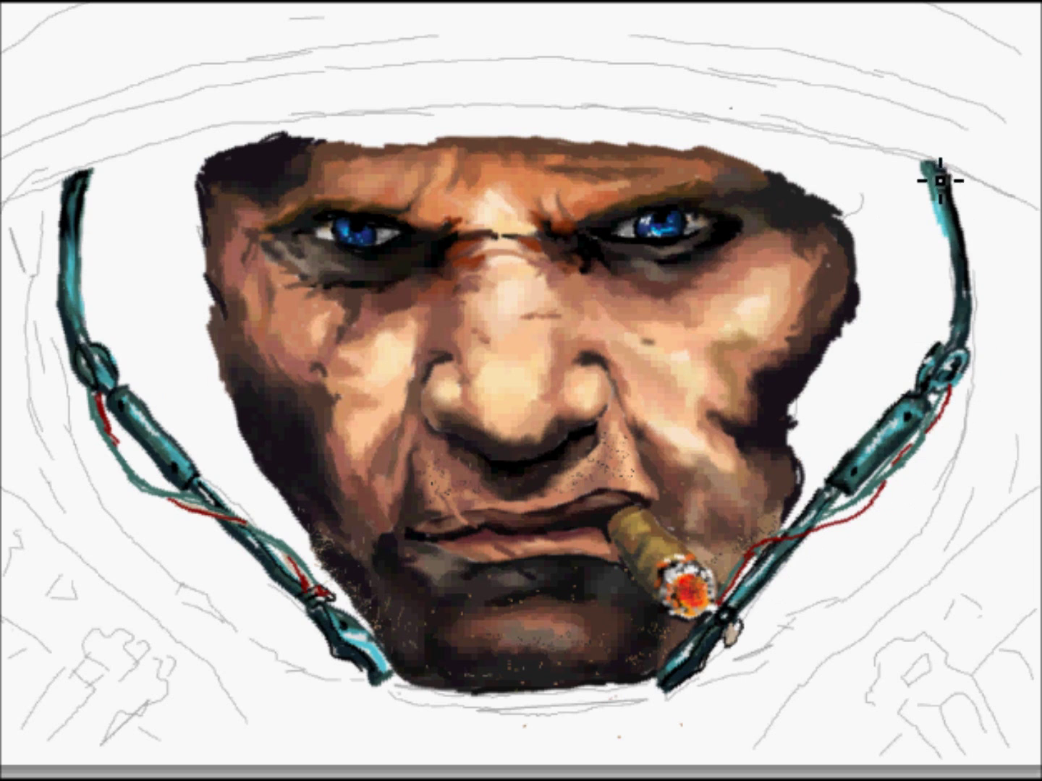
{"action": "left_click_drag", "start_coordinate": [180, 231], "coordinate": [191, 374]}
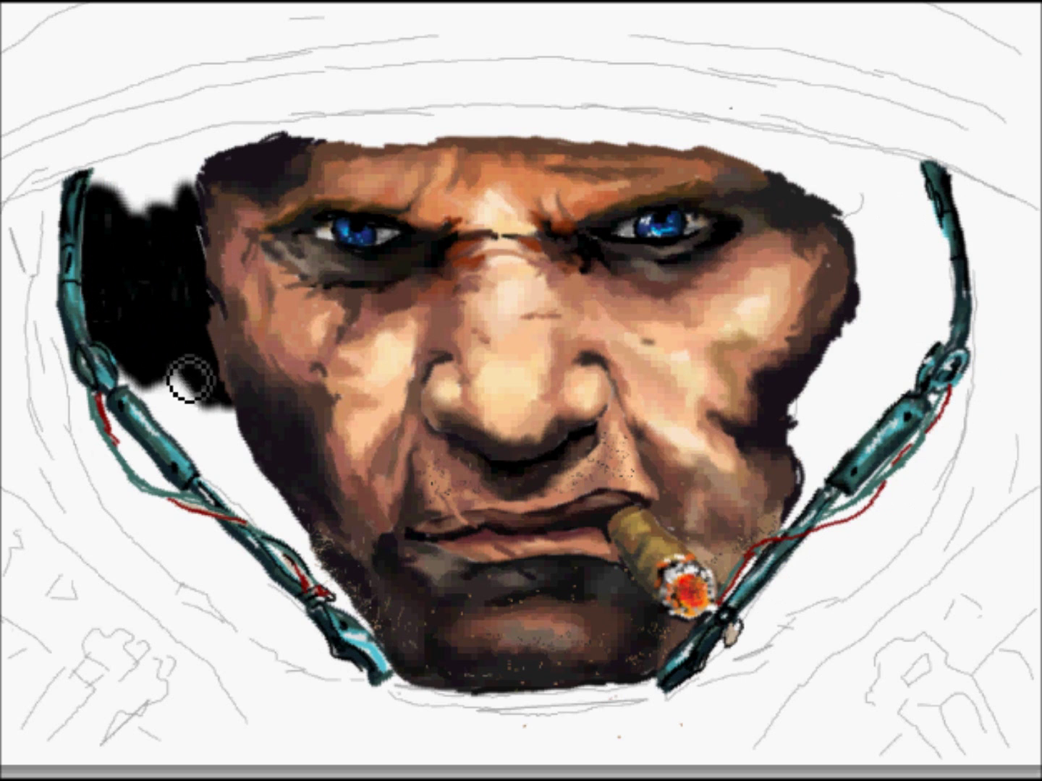
Fill the hood interior beside both cheeks and behind the straps with black.
{"action": "left_click_drag", "start_coordinate": [146, 434], "coordinate": [311, 622]}
{"action": "left_click_drag", "start_coordinate": [934, 232], "coordinate": [760, 636]}
{"action": "left_click_drag", "start_coordinate": [940, 166], "coordinate": [832, 268]}
{"action": "left_click_drag", "start_coordinate": [218, 406], "coordinate": [326, 556]}
{"action": "left_click_drag", "start_coordinate": [832, 391], "coordinate": [866, 230]}
{"action": "left_click_drag", "start_coordinate": [210, 210], "coordinate": [190, 413]}
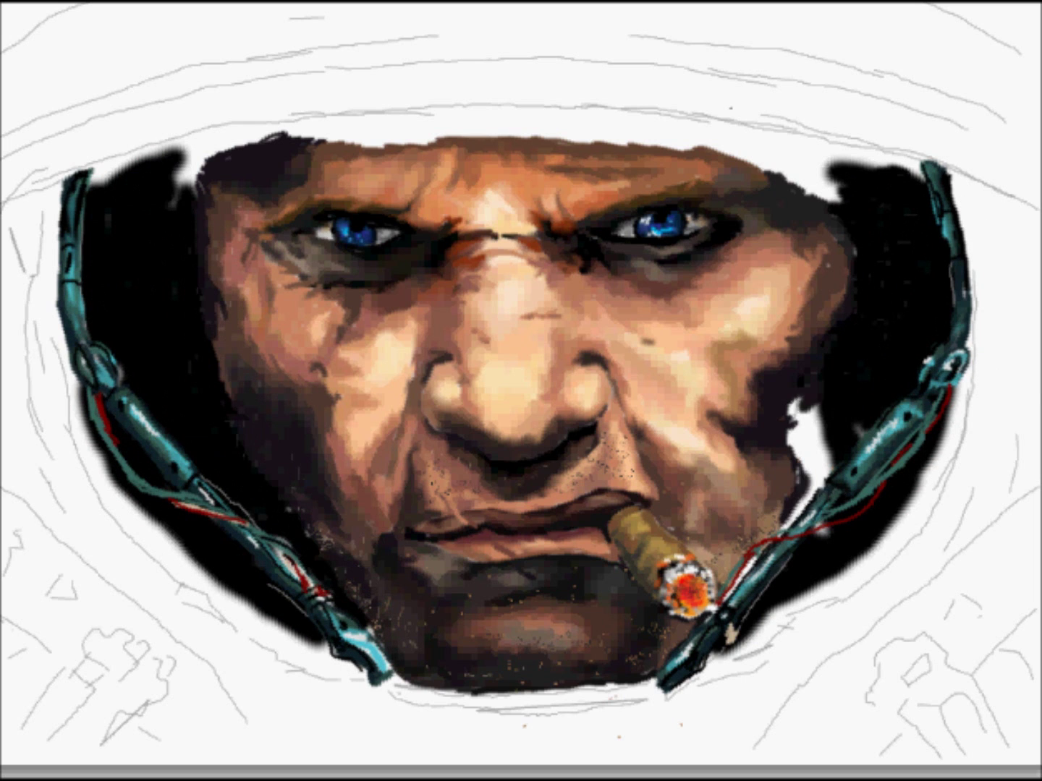
{"action": "left_click_drag", "start_coordinate": [839, 401], "coordinate": [789, 528]}
Blacken the hood's top edge across the forehead and shadow outside both straps down to the chin.
{"action": "mouse_move", "coordinate": [94, 186]}
{"action": "left_mouse_down"}
{"action": "mouse_move", "coordinate": [745, 109]}
{"action": "mouse_move", "coordinate": [921, 170]}
{"action": "left_mouse_up"}
{"action": "mouse_move", "coordinate": [123, 203]}
{"action": "left_mouse_down"}
{"action": "mouse_move", "coordinate": [253, 147]}
{"action": "mouse_move", "coordinate": [727, 163]}
{"action": "left_mouse_up"}
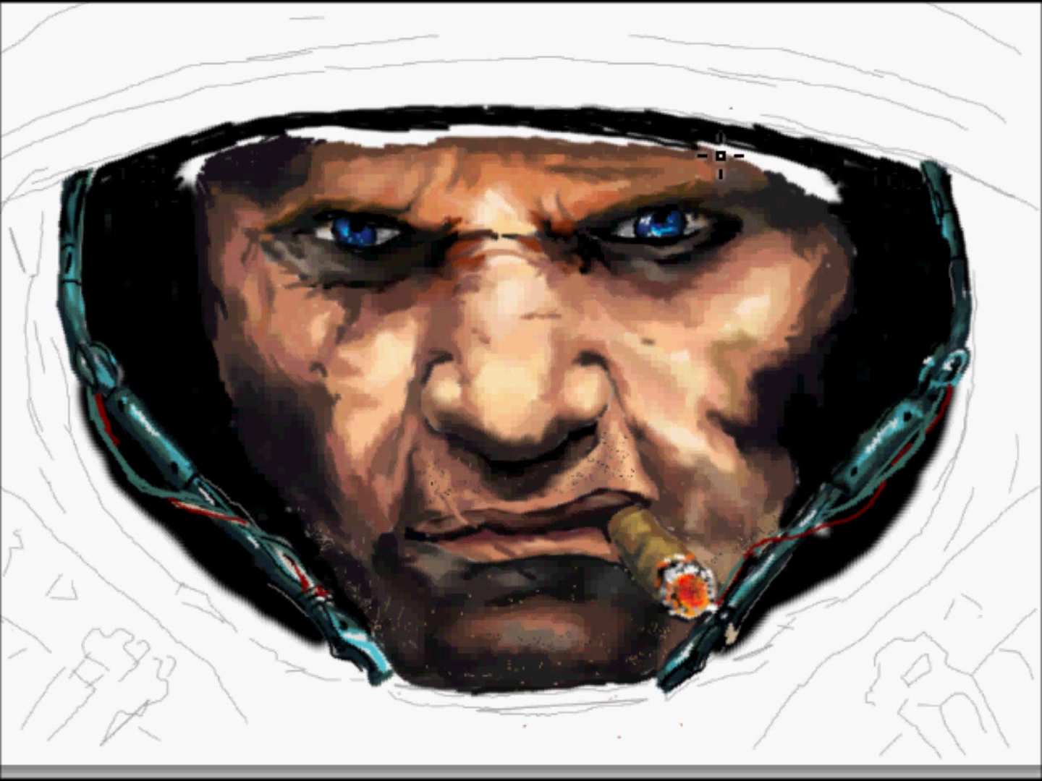
{"action": "mouse_move", "coordinate": [217, 166]}
{"action": "left_mouse_down"}
{"action": "mouse_move", "coordinate": [679, 159]}
{"action": "mouse_move", "coordinate": [832, 180]}
{"action": "left_mouse_up"}
{"action": "left_click_drag", "start_coordinate": [303, 140], "coordinate": [434, 138]}
{"action": "left_click_drag", "start_coordinate": [919, 528], "coordinate": [709, 661]}
{"action": "mouse_move", "coordinate": [962, 340]}
{"action": "left_mouse_down"}
{"action": "mouse_move", "coordinate": [850, 589]}
{"action": "mouse_move", "coordinate": [734, 649]}
{"action": "left_mouse_up"}
{"action": "mouse_move", "coordinate": [73, 355]}
{"action": "left_mouse_down"}
{"action": "mouse_move", "coordinate": [151, 546]}
{"action": "mouse_move", "coordinate": [360, 687]}
{"action": "left_mouse_up"}
{"action": "left_click_drag", "start_coordinate": [290, 640], "coordinate": [365, 692]}
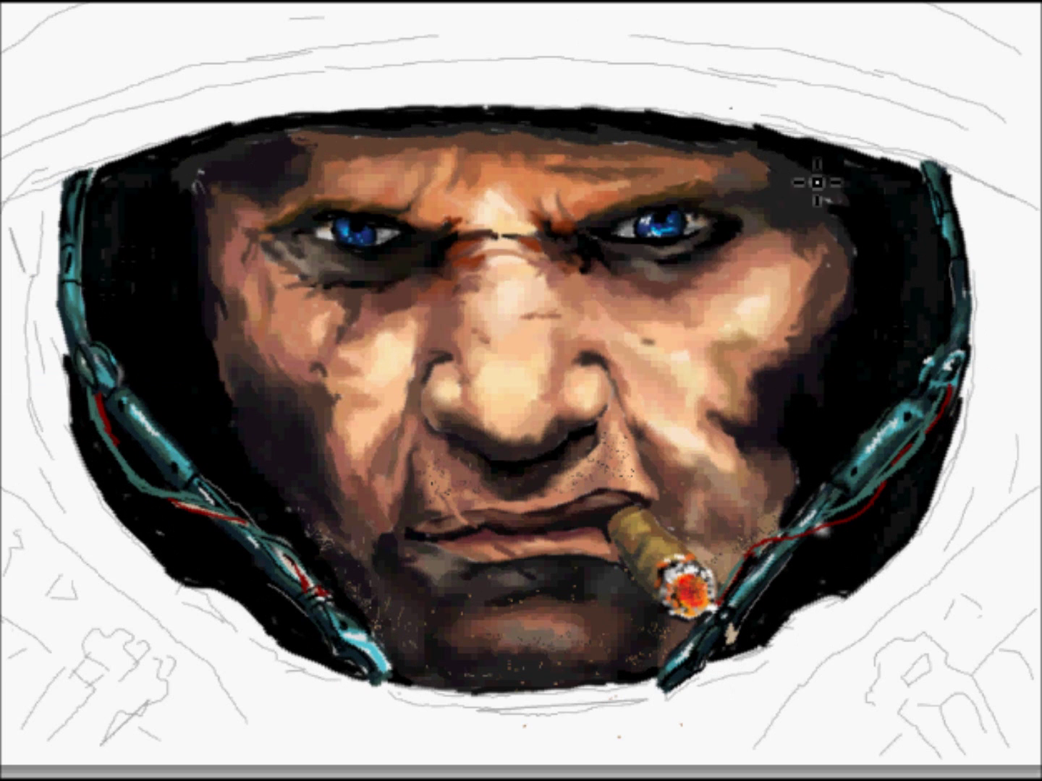
Add grey sheens by the straps, a blue circuit tattoo with airbrushed glow on the left cheek, and darken the hood edge.
{"action": "left_click_drag", "start_coordinate": [879, 340], "coordinate": [832, 415]}
{"action": "left_click_drag", "start_coordinate": [159, 188], "coordinate": [107, 318]}
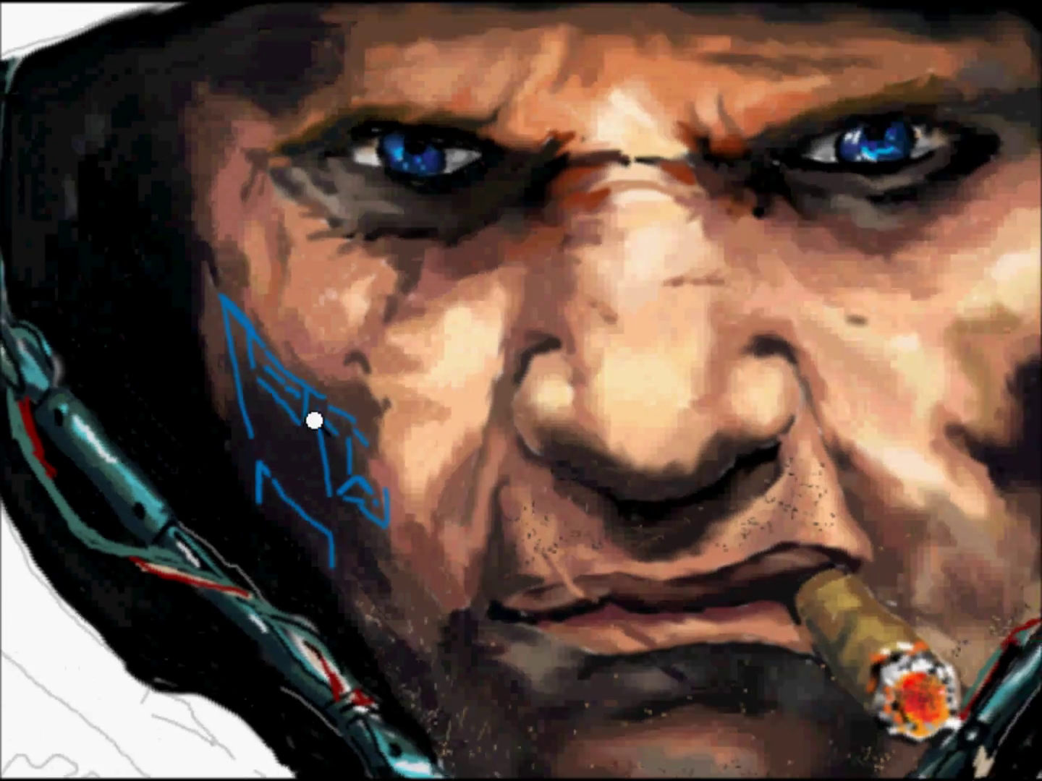
{"action": "left_click_drag", "start_coordinate": [291, 403], "coordinate": [332, 470]}
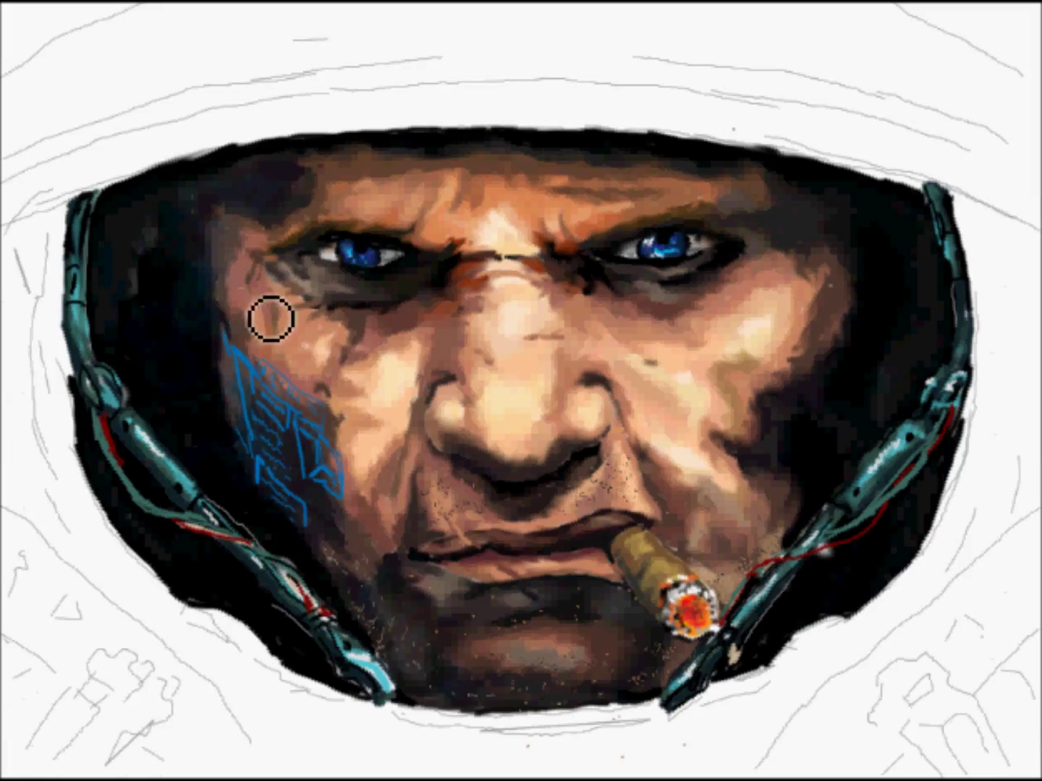
{"action": "left_click_drag", "start_coordinate": [270, 316], "coordinate": [204, 577]}
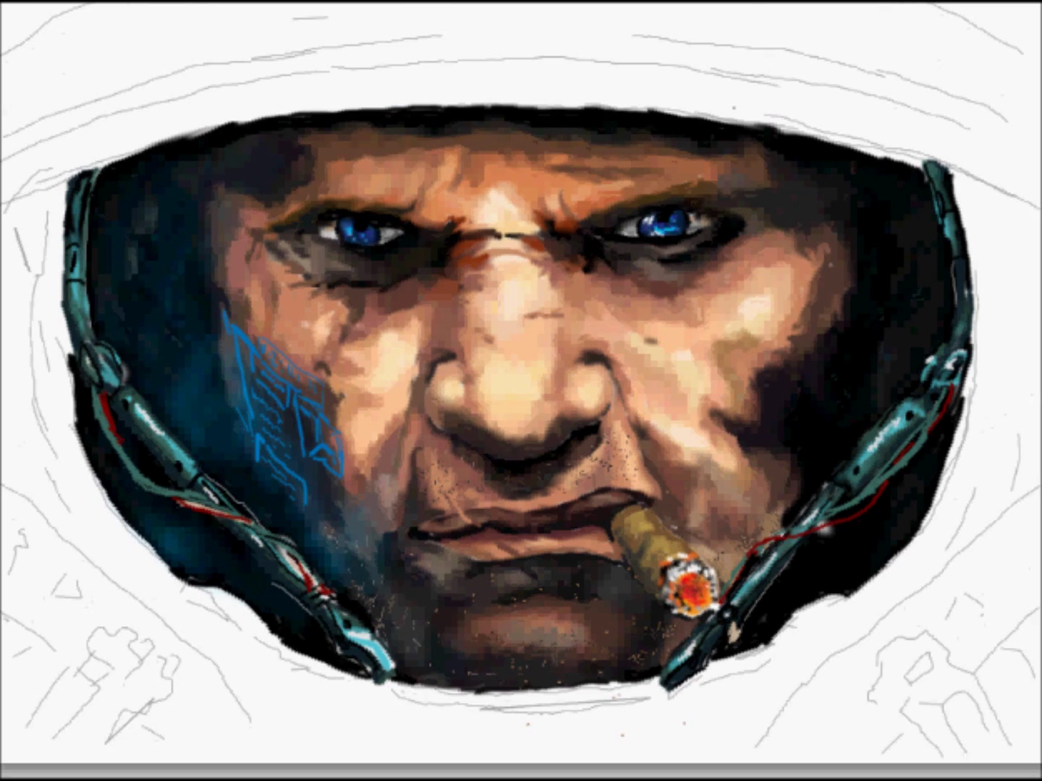
{"action": "left_click_drag", "start_coordinate": [170, 540], "coordinate": [198, 471]}
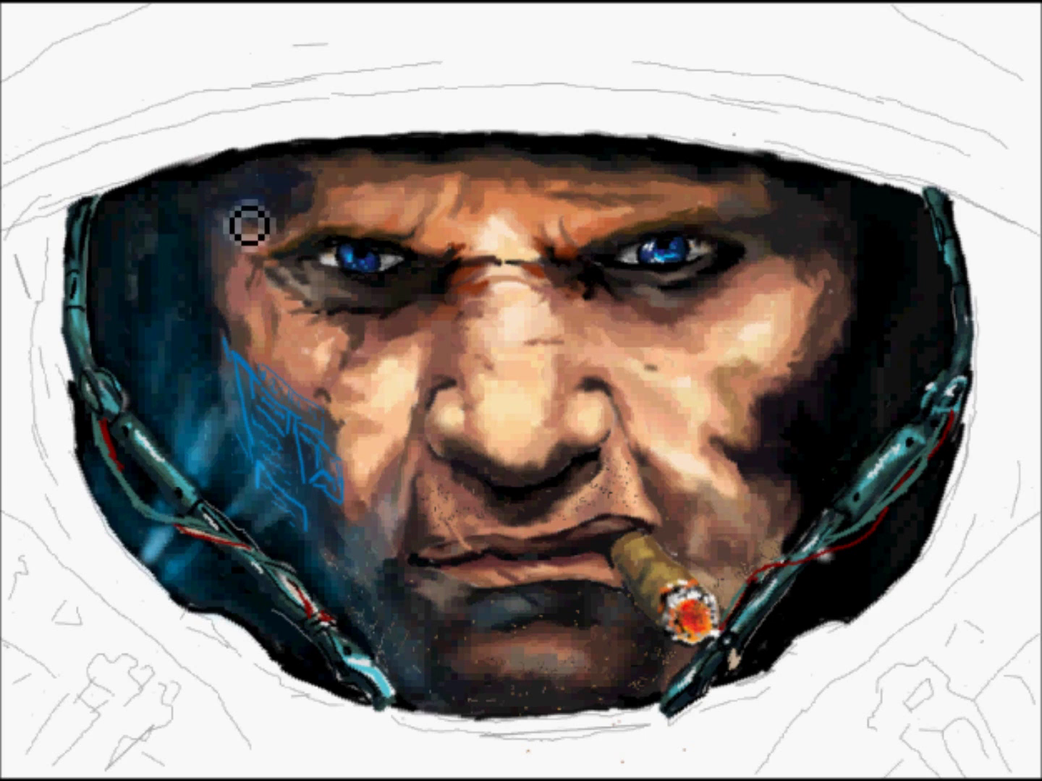
{"action": "left_click_drag", "start_coordinate": [249, 226], "coordinate": [165, 505]}
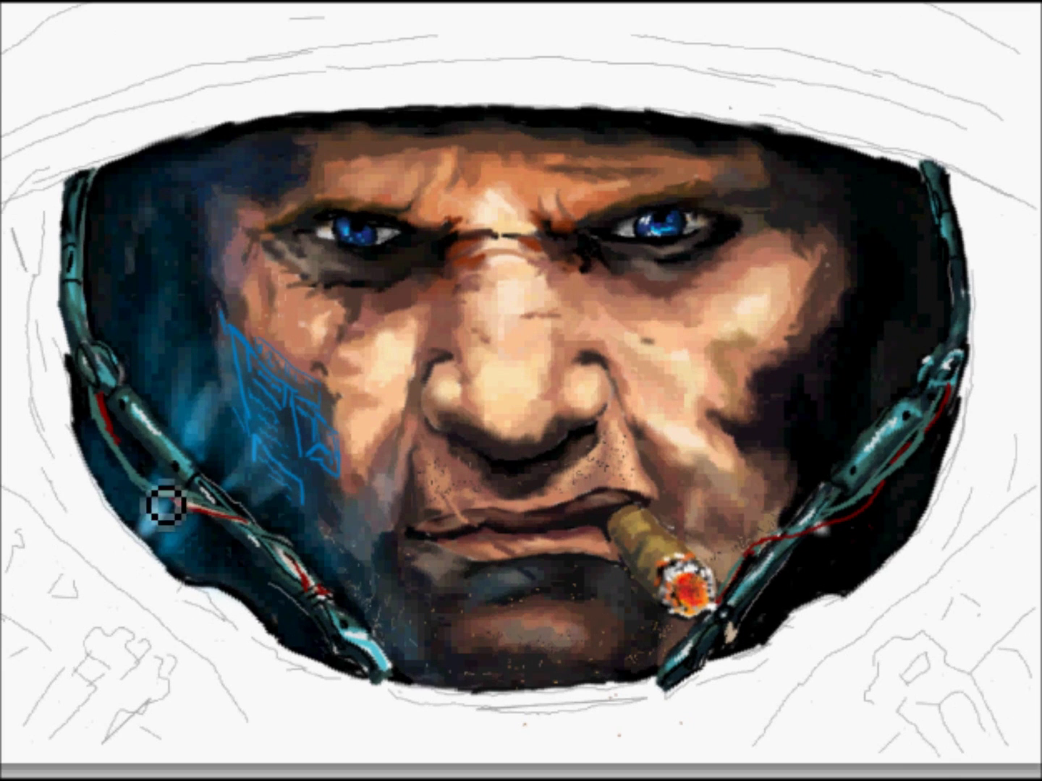
{"action": "left_click_drag", "start_coordinate": [318, 199], "coordinate": [275, 405]}
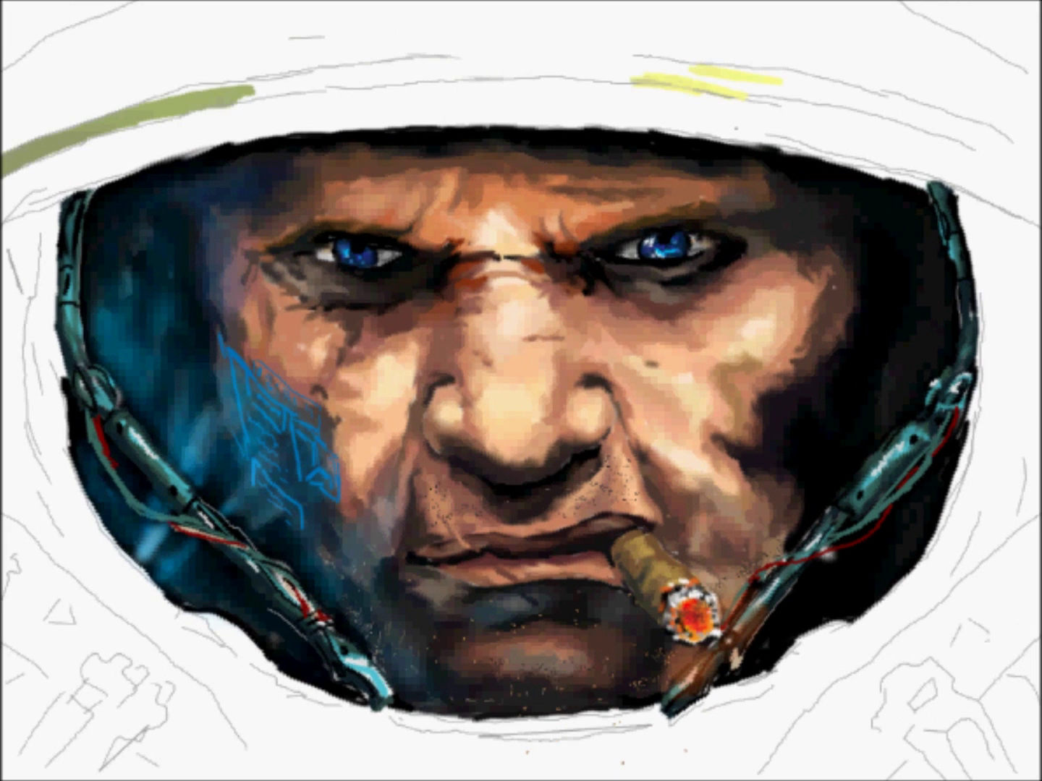
{"action": "left_click_drag", "start_coordinate": [868, 109], "coordinate": [1027, 170]}
{"action": "mouse_move", "coordinate": [824, 87]}
{"action": "left_mouse_down"}
{"action": "mouse_move", "coordinate": [651, 69]}
{"action": "mouse_move", "coordinate": [354, 73]}
{"action": "mouse_move", "coordinate": [173, 101]}
{"action": "left_mouse_up"}
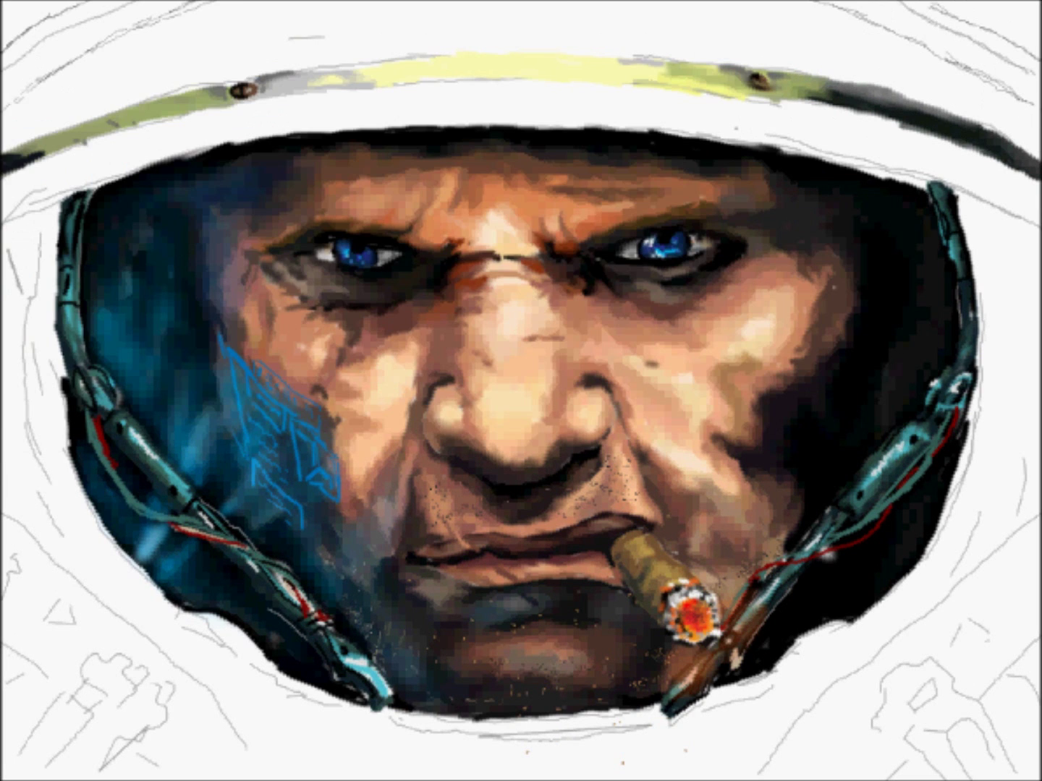
Paint dark brown strokes along the left and right top edges of the helmet.
{"action": "left_click_drag", "start_coordinate": [108, 44], "coordinate": [14, 138]}
{"action": "left_click_drag", "start_coordinate": [889, 37], "coordinate": [948, 76]}
{"action": "left_click_drag", "start_coordinate": [174, 116], "coordinate": [406, 8]}
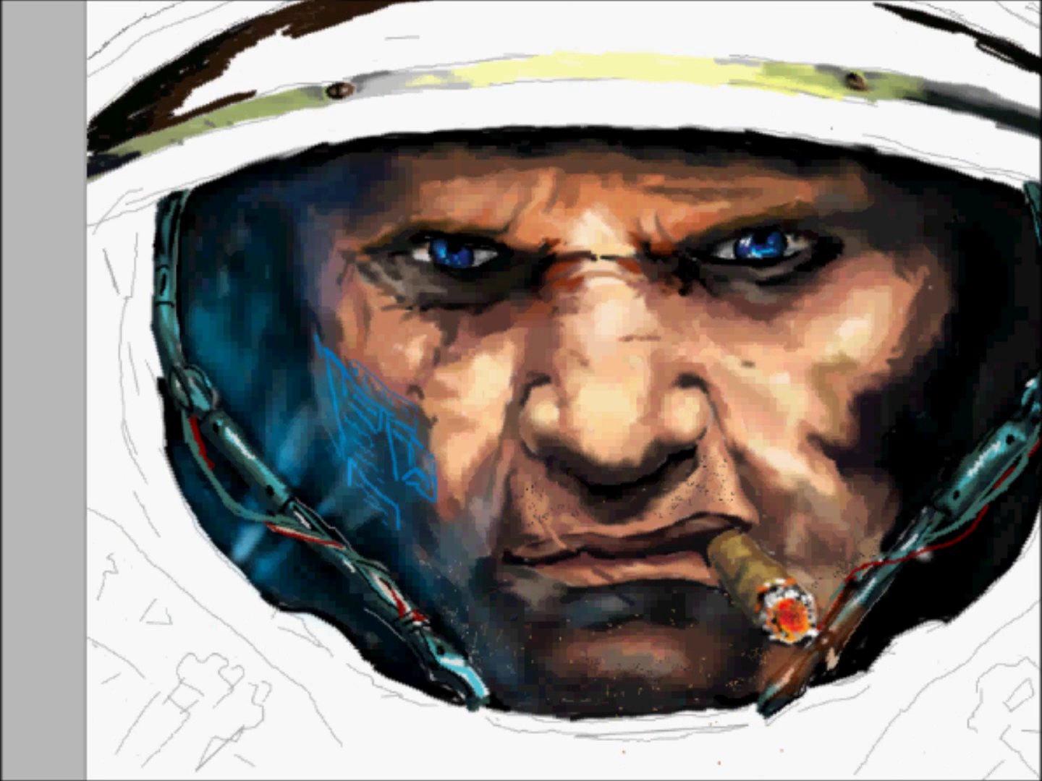
{"action": "left_click_drag", "start_coordinate": [724, 15], "coordinate": [914, 77]}
{"action": "left_click_drag", "start_coordinate": [760, 43], "coordinate": [860, 70]}
{"action": "left_click_drag", "start_coordinate": [796, 68], "coordinate": [1020, 127]}
{"action": "mouse_move", "coordinate": [134, 102]}
{"action": "left_mouse_down"}
{"action": "mouse_move", "coordinate": [238, 26]}
{"action": "mouse_move", "coordinate": [627, 28]}
{"action": "mouse_move", "coordinate": [311, 39]}
{"action": "left_mouse_up"}
Lay fiery orange and yellow strokes across the helmet top toward the right brim.
{"action": "left_click_drag", "start_coordinate": [640, 17], "coordinate": [803, 30]}
{"action": "mouse_move", "coordinate": [622, 40]}
{"action": "left_mouse_down"}
{"action": "mouse_move", "coordinate": [868, 80]}
{"action": "mouse_move", "coordinate": [927, 101]}
{"action": "left_mouse_up"}
{"action": "mouse_move", "coordinate": [233, 84]}
{"action": "left_mouse_down"}
{"action": "mouse_move", "coordinate": [267, 40]}
{"action": "mouse_move", "coordinate": [398, 29]}
{"action": "left_mouse_up"}
{"action": "mouse_move", "coordinate": [621, 22]}
{"action": "left_mouse_down"}
{"action": "mouse_move", "coordinate": [365, 75]}
{"action": "mouse_move", "coordinate": [505, 26]}
{"action": "left_mouse_up"}
{"action": "mouse_move", "coordinate": [593, 29]}
{"action": "left_mouse_down"}
{"action": "mouse_move", "coordinate": [849, 76]}
{"action": "mouse_move", "coordinate": [716, 85]}
{"action": "left_mouse_up"}
Darken the white helmet band with broad strokes from left to right.
{"action": "mouse_move", "coordinate": [3, 213]}
{"action": "left_mouse_down"}
{"action": "mouse_move", "coordinate": [217, 124]}
{"action": "mouse_move", "coordinate": [682, 120]}
{"action": "mouse_move", "coordinate": [1026, 217]}
{"action": "left_mouse_up"}
{"action": "mouse_move", "coordinate": [0, 188]}
{"action": "left_mouse_down"}
{"action": "mouse_move", "coordinate": [463, 81]}
{"action": "mouse_move", "coordinate": [775, 97]}
{"action": "mouse_move", "coordinate": [974, 148]}
{"action": "left_mouse_up"}
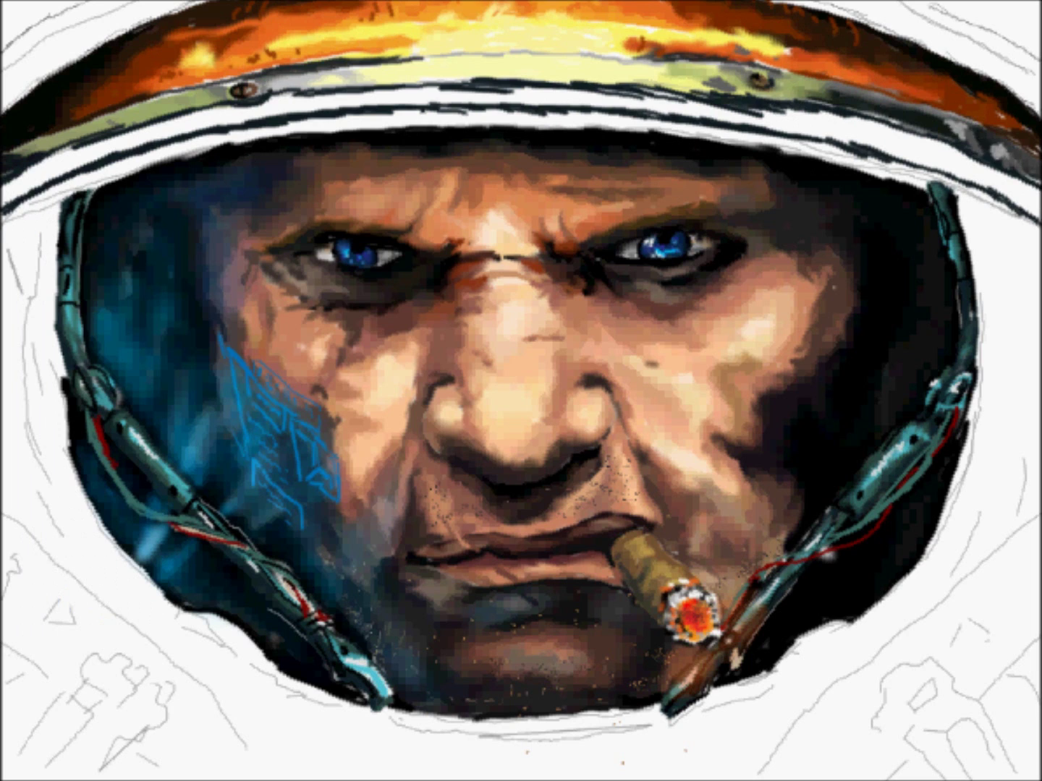
{"action": "mouse_move", "coordinate": [349, 109]}
{"action": "left_mouse_down"}
{"action": "mouse_move", "coordinate": [659, 85]}
{"action": "mouse_move", "coordinate": [1027, 217]}
{"action": "left_mouse_up"}
{"action": "left_click_drag", "start_coordinate": [4, 206], "coordinate": [405, 98]}
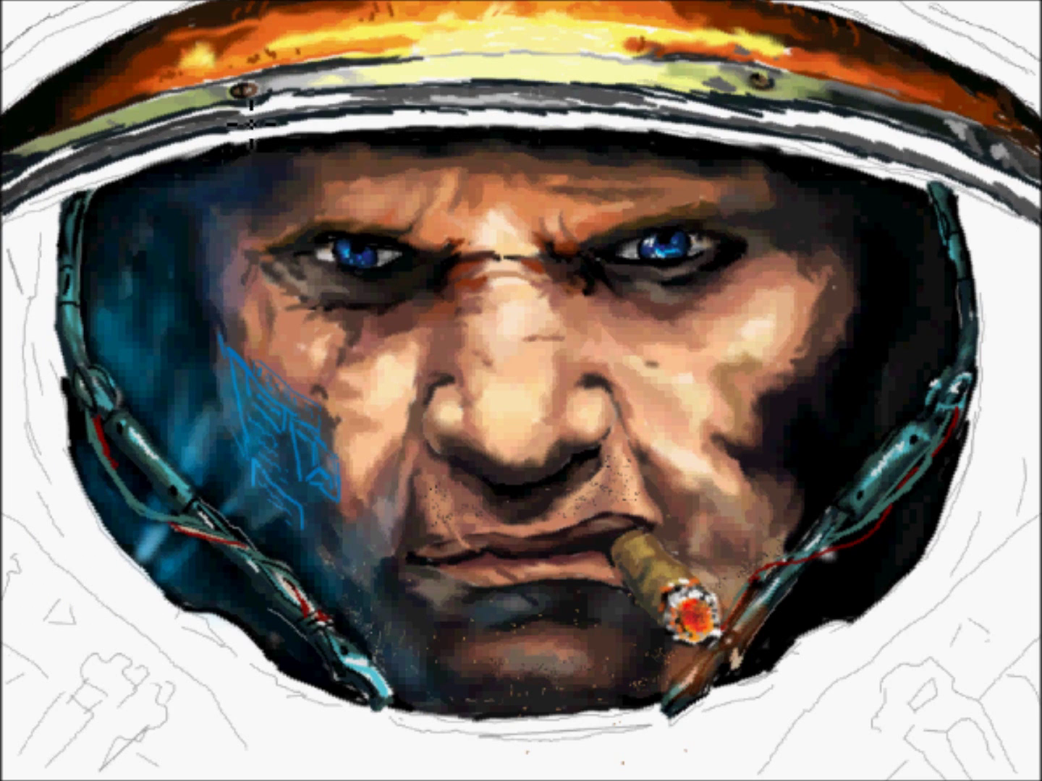
{"action": "left_click_drag", "start_coordinate": [156, 128], "coordinate": [372, 92]}
{"action": "left_click_drag", "start_coordinate": [647, 102], "coordinate": [1013, 187]}
Deepen the helmet band's dark tone with a second pass across both sides.
{"action": "left_click_drag", "start_coordinate": [3, 194], "coordinate": [356, 90]}
{"action": "mouse_move", "coordinate": [772, 108]}
{"action": "left_mouse_down"}
{"action": "mouse_move", "coordinate": [980, 177]}
{"action": "mouse_move", "coordinate": [1034, 217]}
{"action": "left_mouse_up"}
{"action": "mouse_move", "coordinate": [272, 116]}
{"action": "left_mouse_down"}
{"action": "mouse_move", "coordinate": [377, 98]}
{"action": "mouse_move", "coordinate": [745, 91]}
{"action": "left_mouse_up"}
{"action": "left_click_drag", "start_coordinate": [13, 191], "coordinate": [100, 148]}
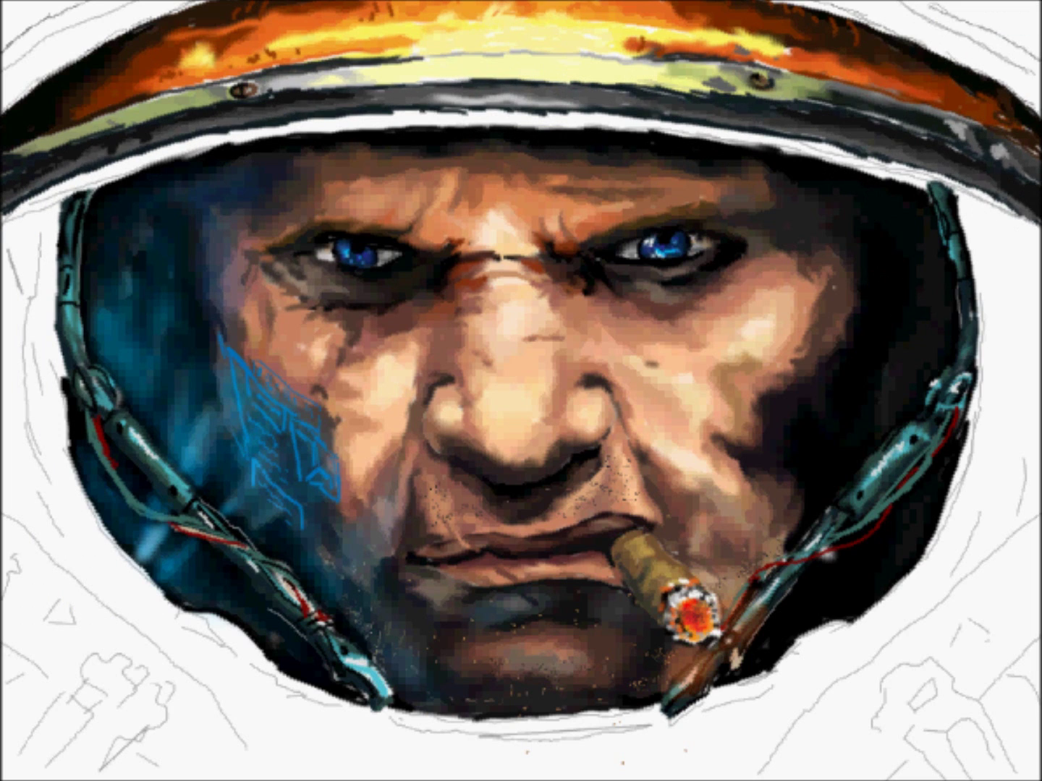
{"action": "mouse_move", "coordinate": [7, 210]}
{"action": "left_mouse_down"}
{"action": "mouse_move", "coordinate": [376, 109]}
{"action": "mouse_move", "coordinate": [839, 145]}
{"action": "left_mouse_up"}
{"action": "left_click_drag", "start_coordinate": [796, 141], "coordinate": [1034, 231]}
{"action": "mouse_move", "coordinate": [8, 220]}
{"action": "left_mouse_down"}
{"action": "mouse_move", "coordinate": [437, 133]}
{"action": "mouse_move", "coordinate": [861, 163]}
{"action": "mouse_move", "coordinate": [268, 138]}
{"action": "left_mouse_up"}
Add light highlights on the band and a greenish-yellow tint over the forehead.
{"action": "left_click_drag", "start_coordinate": [73, 206], "coordinate": [178, 153]}
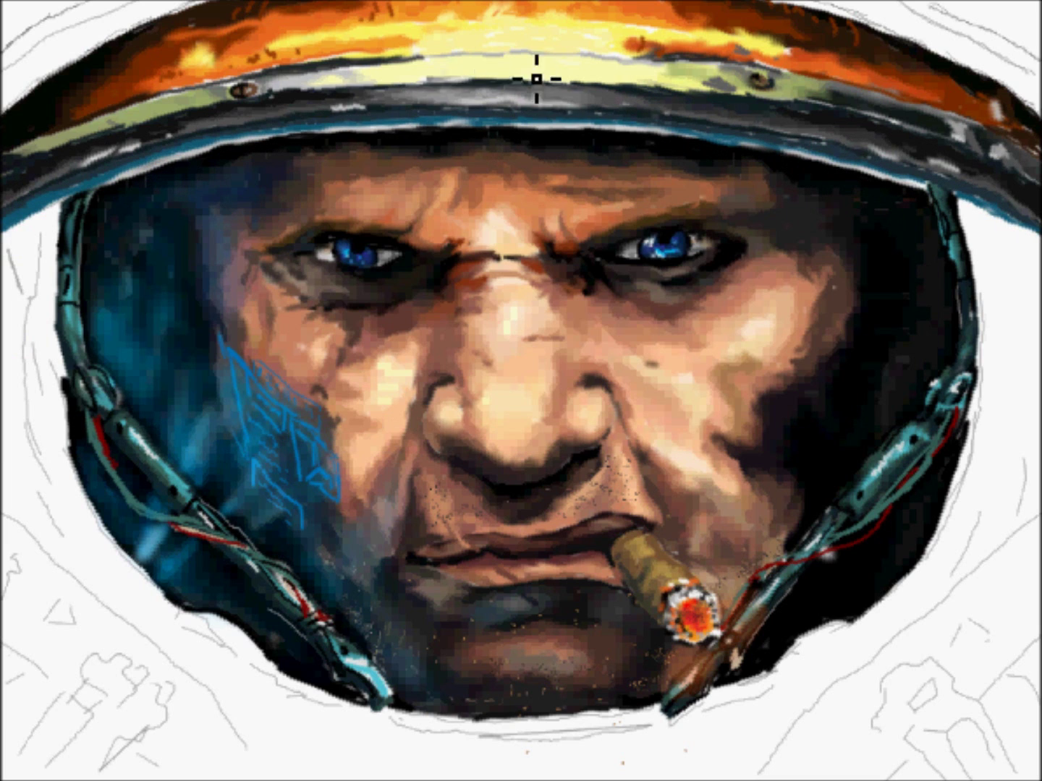
{"action": "left_click_drag", "start_coordinate": [405, 58], "coordinate": [626, 16]}
{"action": "left_click_drag", "start_coordinate": [405, 153], "coordinate": [597, 153]}
{"action": "left_click_drag", "start_coordinate": [383, 181], "coordinate": [601, 102]}
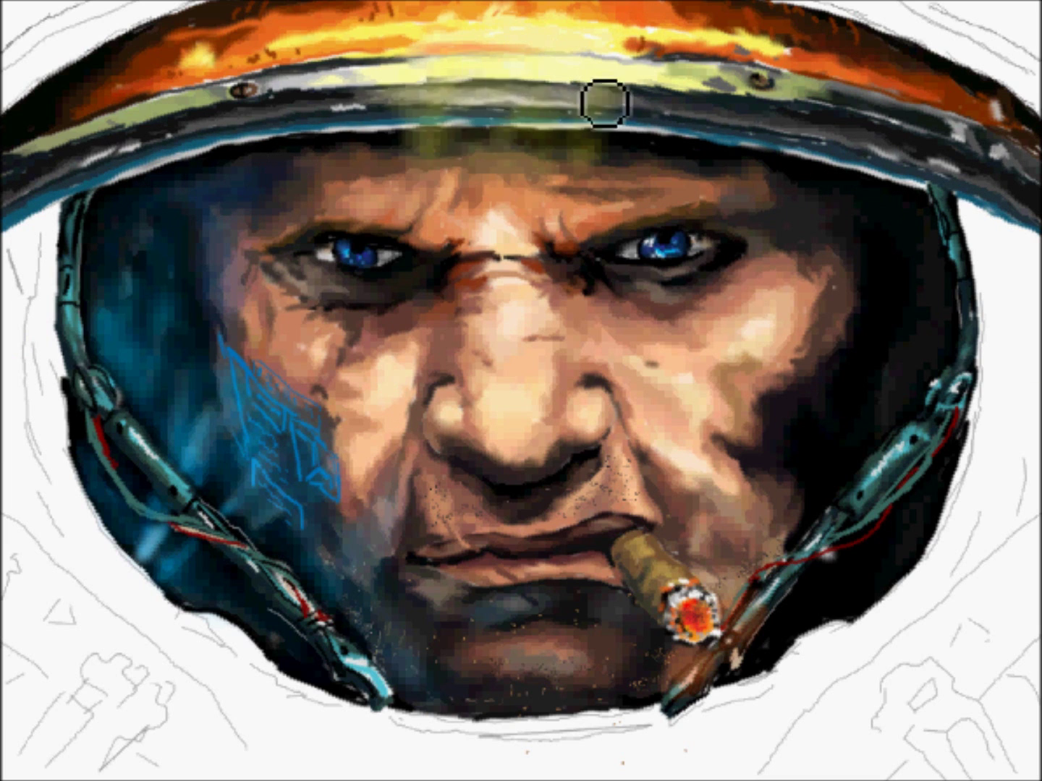
{"action": "left_click_drag", "start_coordinate": [362, 108], "coordinate": [651, 88]}
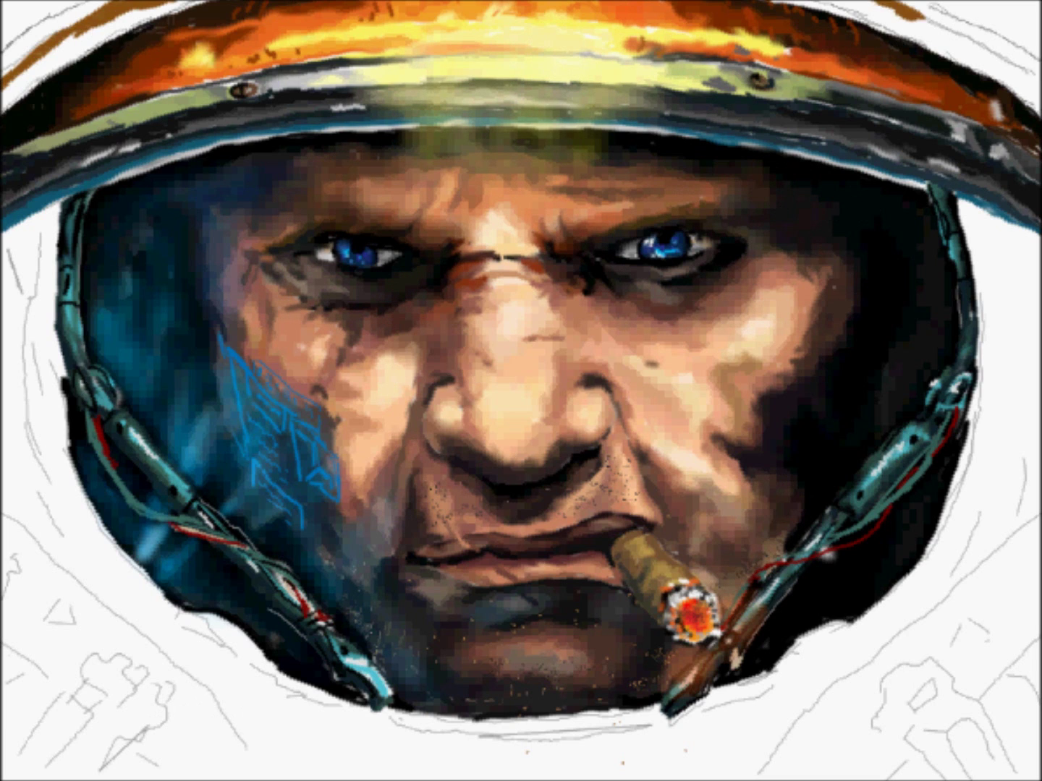
Edge the helmet's top corners with dark teal, orange accents and dark blue on the left.
{"action": "left_click_drag", "start_coordinate": [879, 9], "coordinate": [1016, 85]}
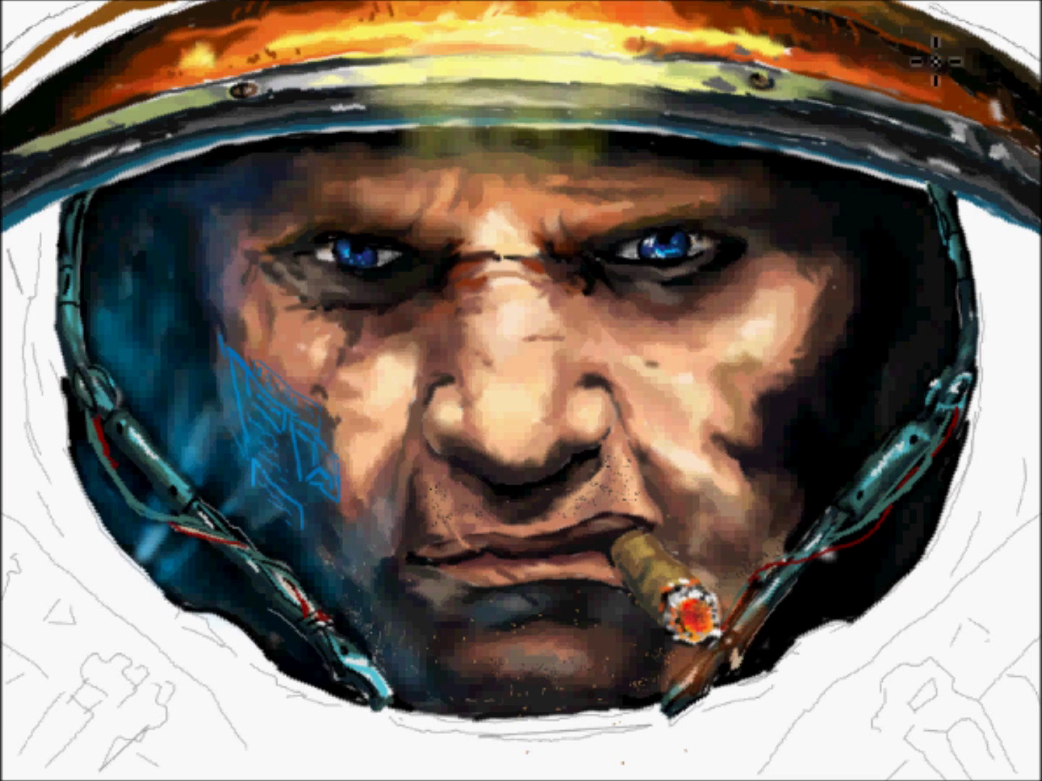
{"action": "left_click_drag", "start_coordinate": [23, 47], "coordinate": [66, 73]}
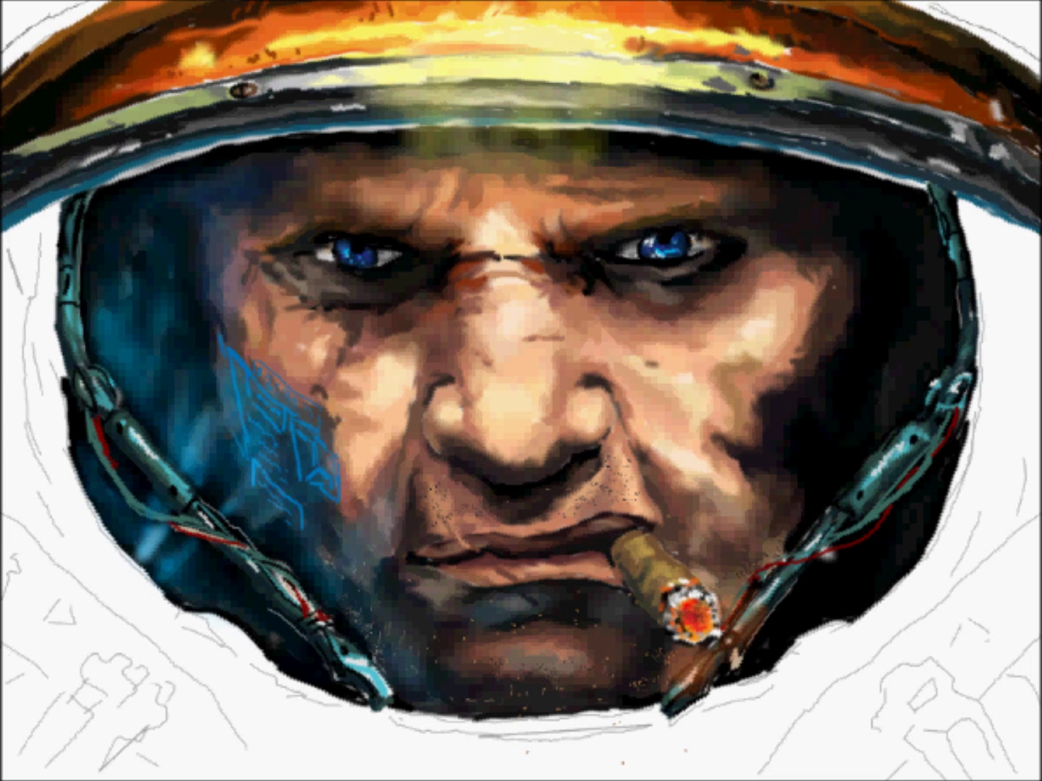
{"action": "left_click_drag", "start_coordinate": [904, 2], "coordinate": [1025, 55]}
{"action": "left_click_drag", "start_coordinate": [92, 23], "coordinate": [7, 14]}
{"action": "left_click_drag", "start_coordinate": [941, 4], "coordinate": [1026, 13]}
{"action": "left_click_drag", "start_coordinate": [81, 64], "coordinate": [108, 3]}
{"action": "left_click_drag", "start_coordinate": [30, 297], "coordinate": [22, 228]}
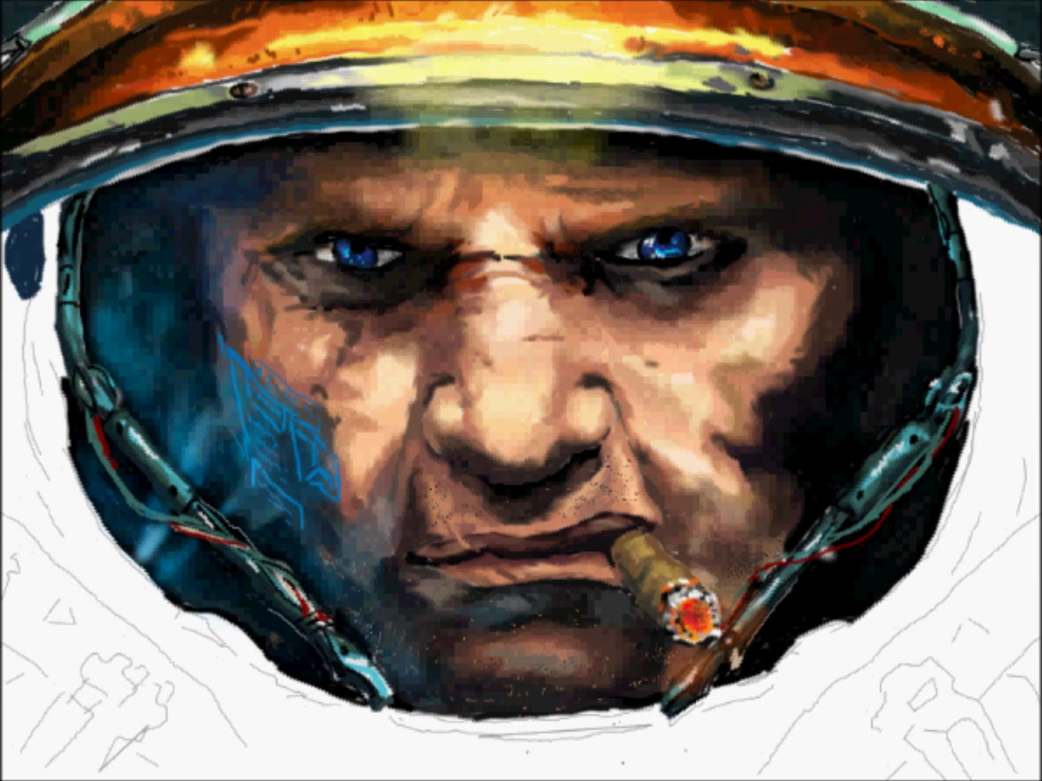
Paint the left helmet rim dark from the lower-left up to the upper-left edge.
{"action": "scroll", "coordinate": [40, 279], "scroll_direction": "down", "scroll_amount": 2}
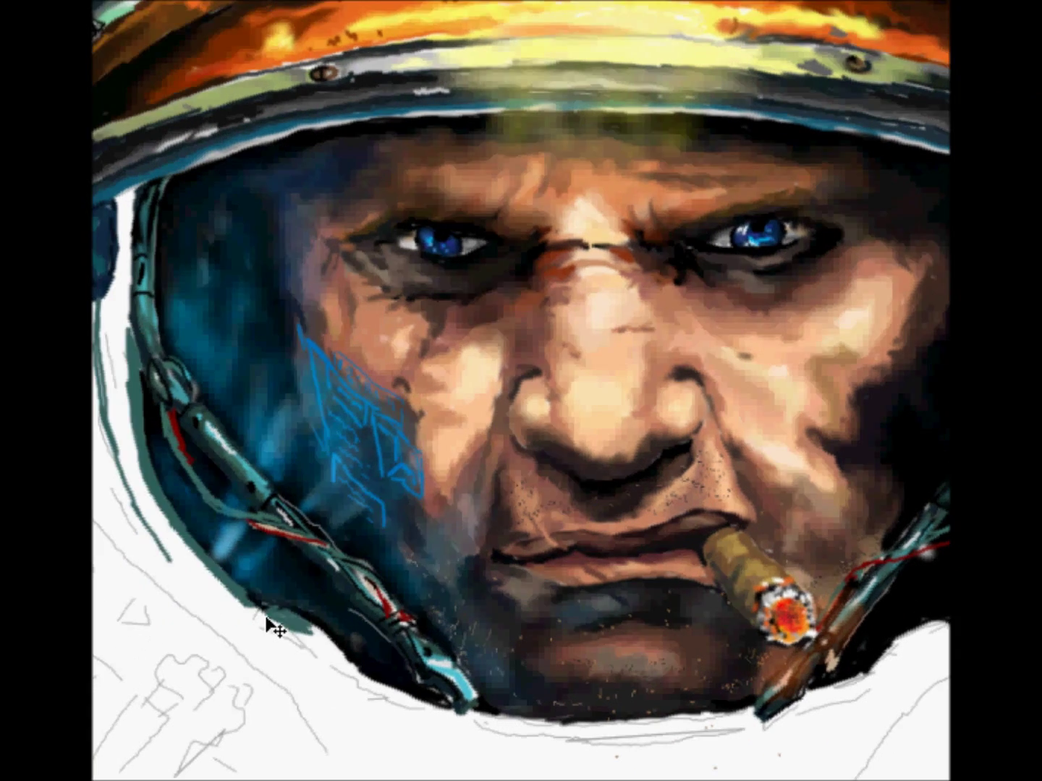
{"action": "scroll", "coordinate": [274, 629], "scroll_direction": "up", "scroll_amount": 3}
{"action": "left_click_drag", "start_coordinate": [145, 651], "coordinate": [58, 238]}
{"action": "mouse_move", "coordinate": [72, 615]}
{"action": "left_mouse_down"}
{"action": "mouse_move", "coordinate": [35, 287]}
{"action": "mouse_move", "coordinate": [155, 665]}
{"action": "left_mouse_up"}
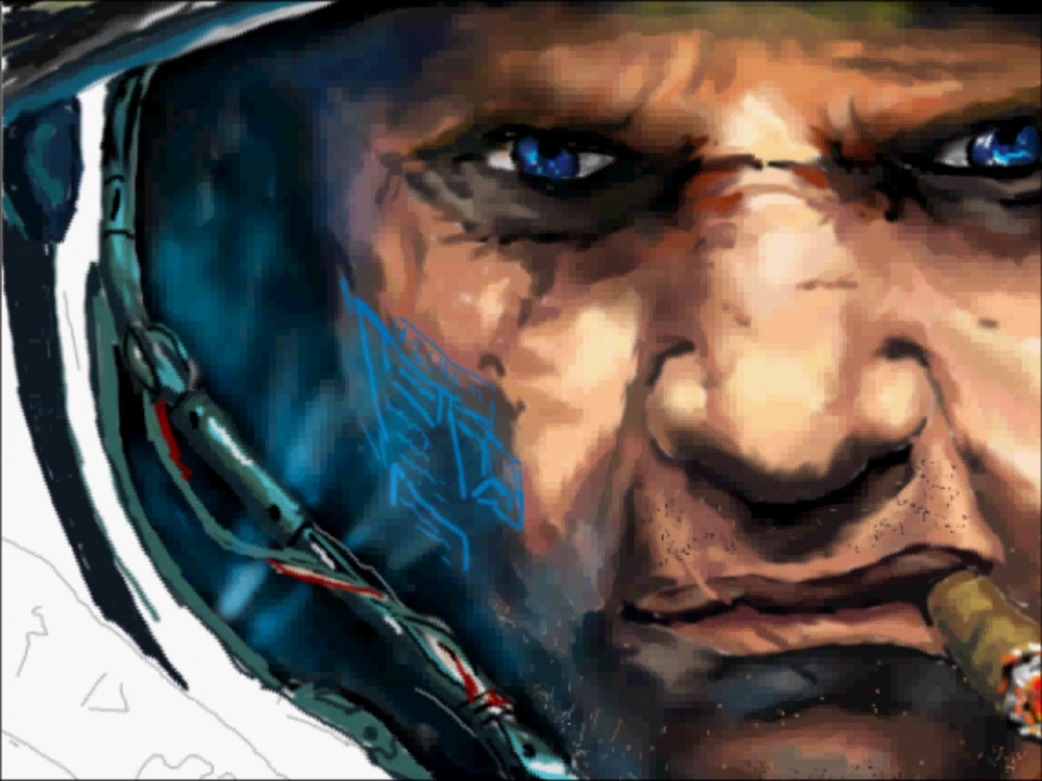
{"action": "scroll", "coordinate": [195, 646], "scroll_direction": "down", "scroll_amount": 2}
{"action": "left_click_drag", "start_coordinate": [22, 311], "coordinate": [232, 709]}
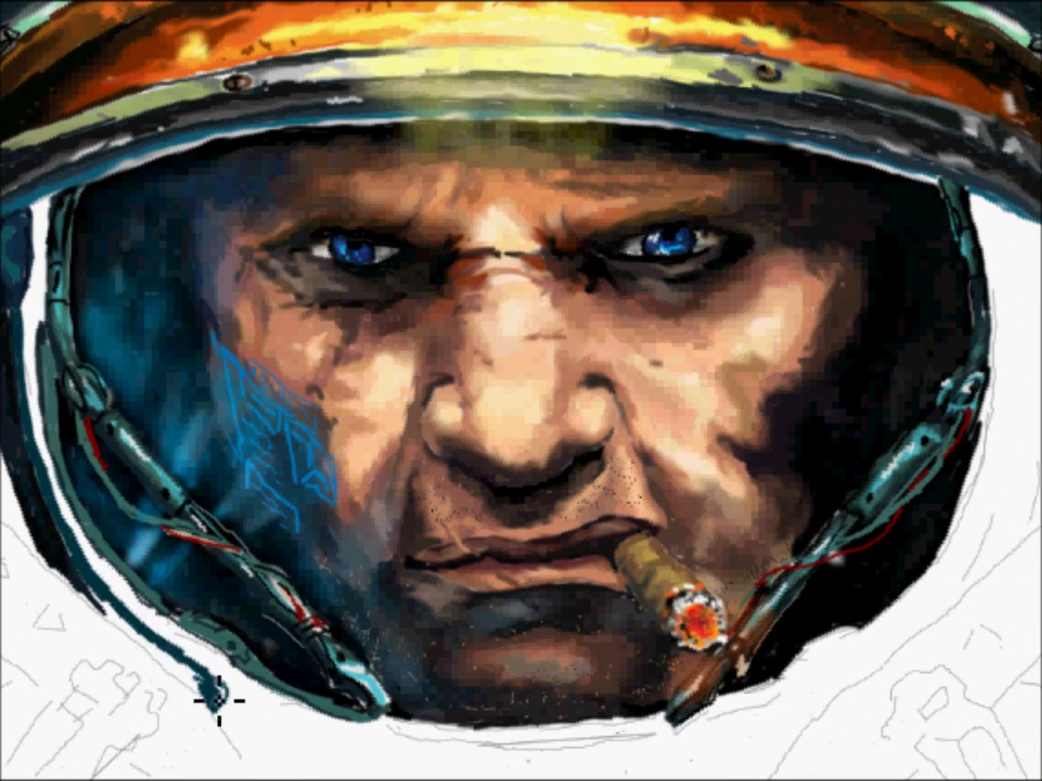
{"action": "left_click_drag", "start_coordinate": [34, 372], "coordinate": [41, 157]}
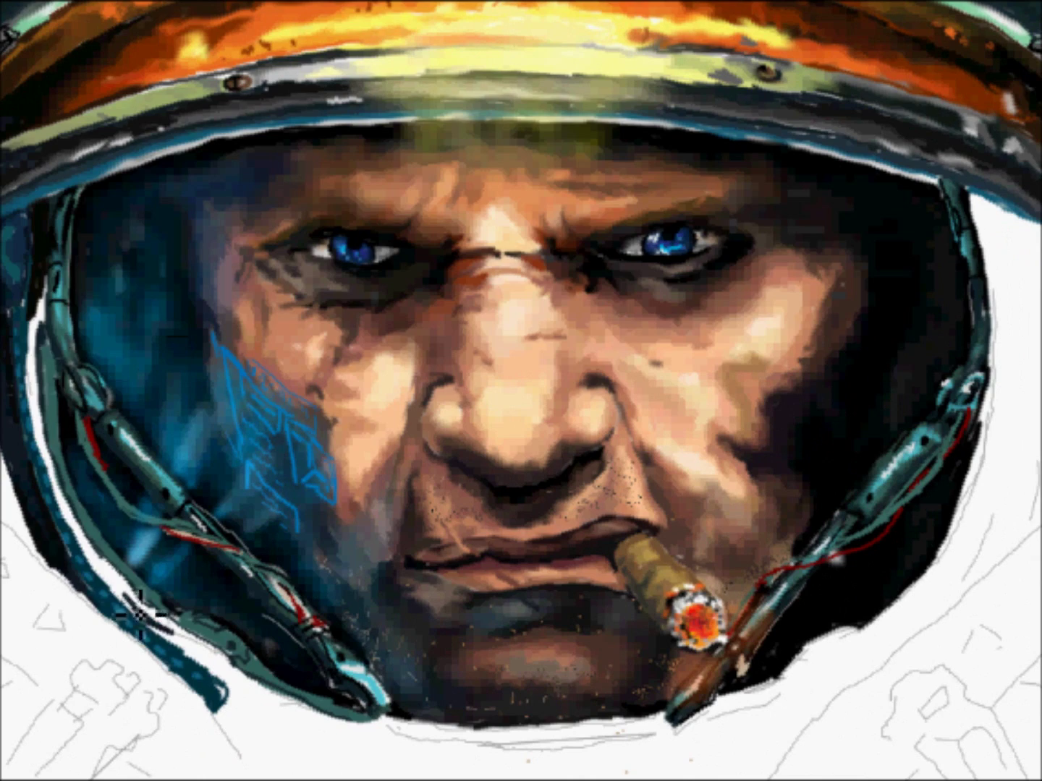
Darken the right and bottom sections of the helmet rim.
{"action": "scroll", "coordinate": [151, 546], "scroll_direction": "up", "scroll_amount": 2}
{"action": "scroll", "coordinate": [152, 545], "scroll_direction": "down", "scroll_amount": 1}
{"action": "scroll", "coordinate": [520, 391], "scroll_direction": "right", "scroll_amount": 3}
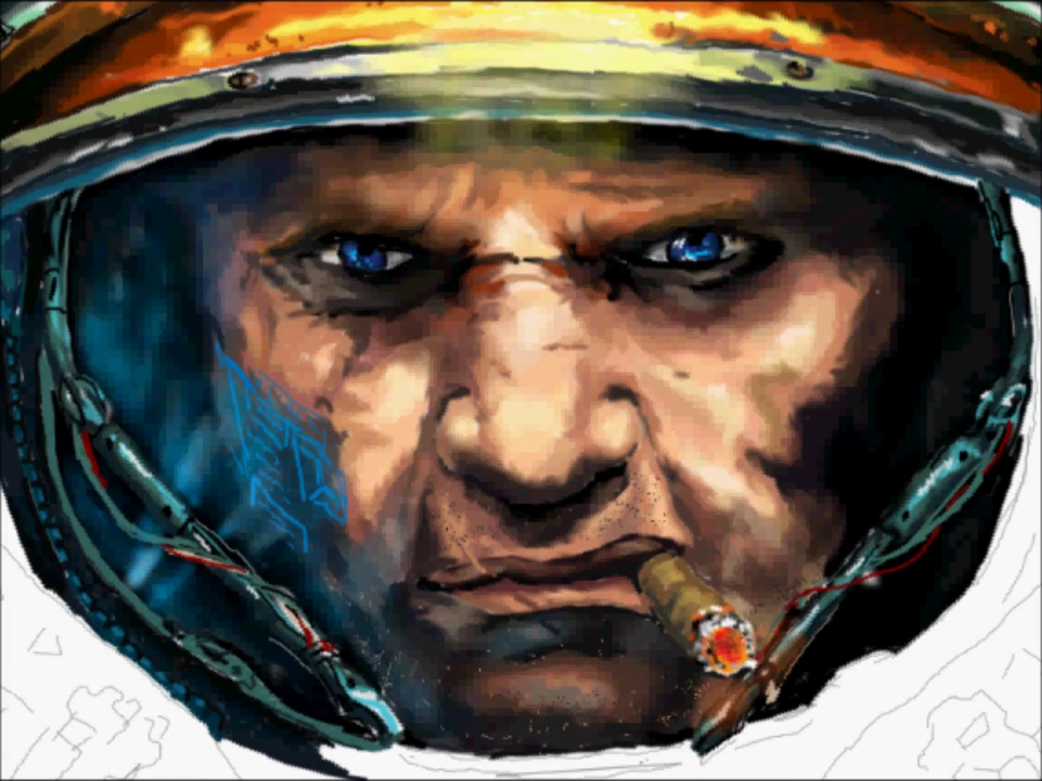
{"action": "scroll", "coordinate": [348, 349], "scroll_direction": "down", "scroll_amount": 1}
{"action": "left_click_drag", "start_coordinate": [969, 376], "coordinate": [948, 195]}
{"action": "mouse_move", "coordinate": [882, 604]}
{"action": "left_mouse_down"}
{"action": "mouse_move", "coordinate": [644, 705]}
{"action": "mouse_move", "coordinate": [471, 716]}
{"action": "left_mouse_up"}
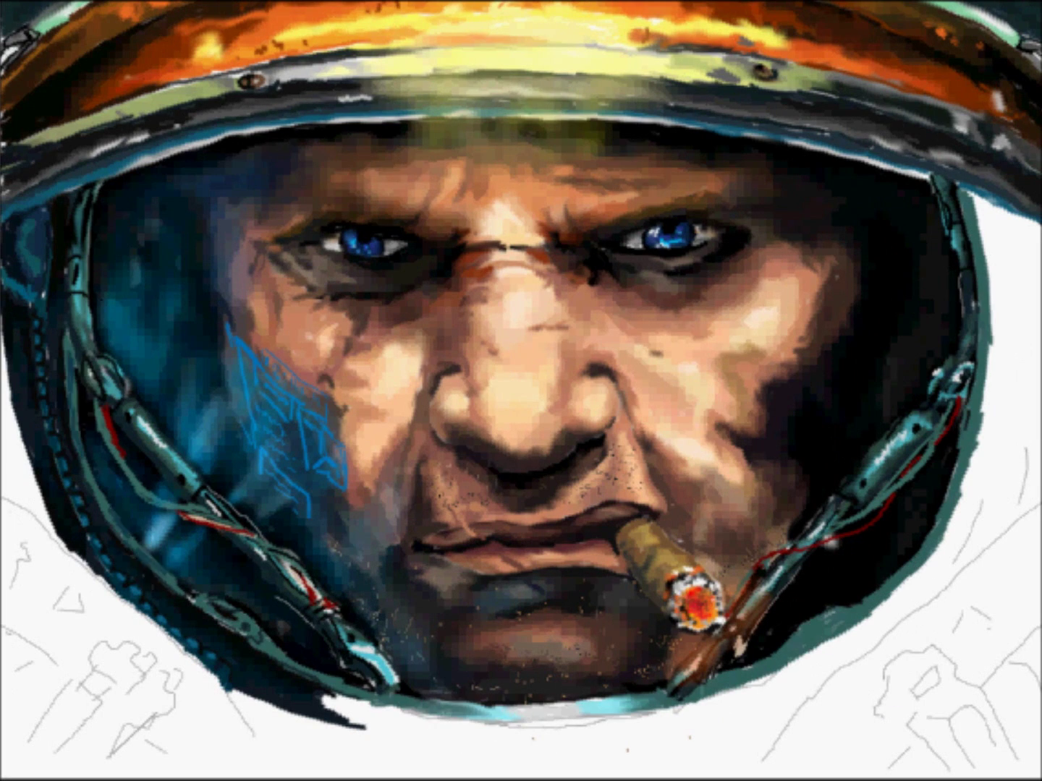
{"action": "left_click_drag", "start_coordinate": [167, 578], "coordinate": [218, 629]}
Paint the right helmet rim dark teal, filling its white gaps and inner edge.
{"action": "mouse_move", "coordinate": [795, 694]}
{"action": "left_mouse_down"}
{"action": "mouse_move", "coordinate": [984, 492]}
{"action": "mouse_move", "coordinate": [976, 199]}
{"action": "left_mouse_up"}
{"action": "mouse_move", "coordinate": [746, 714]}
{"action": "left_mouse_down"}
{"action": "mouse_move", "coordinate": [914, 622]}
{"action": "mouse_move", "coordinate": [998, 446]}
{"action": "mouse_move", "coordinate": [1009, 296]}
{"action": "left_mouse_up"}
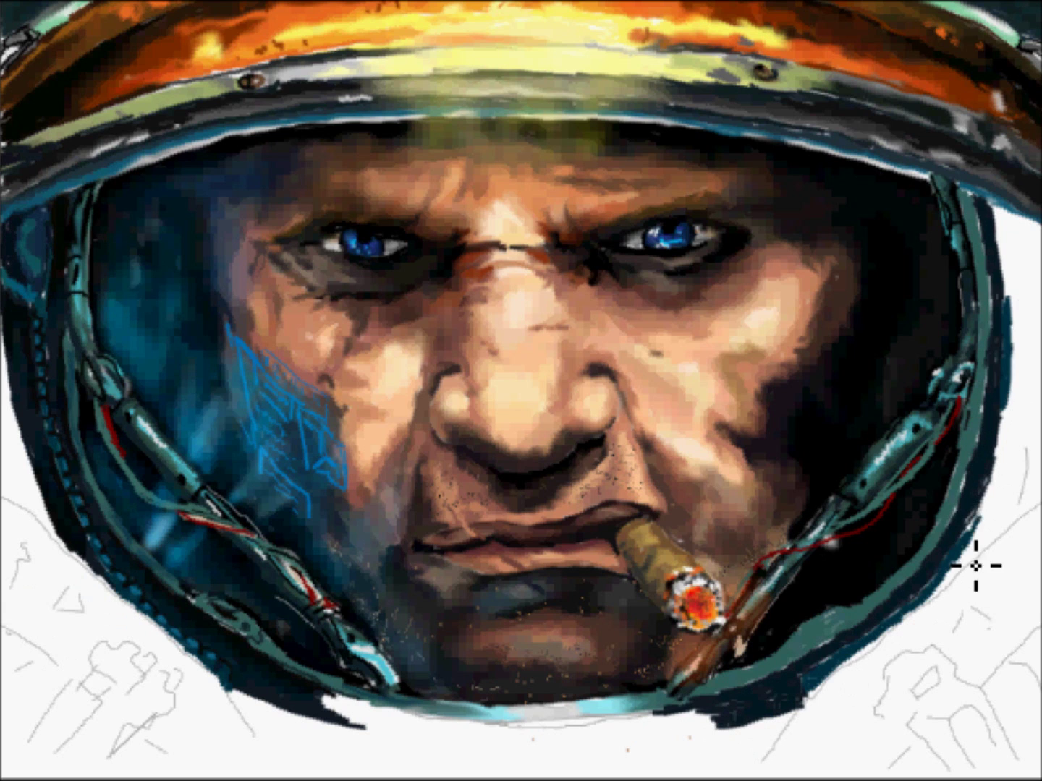
{"action": "left_click_drag", "start_coordinate": [982, 562], "coordinate": [1012, 376]}
{"action": "left_click_drag", "start_coordinate": [803, 691], "coordinate": [1006, 355]}
{"action": "left_click_drag", "start_coordinate": [748, 686], "coordinate": [984, 398]}
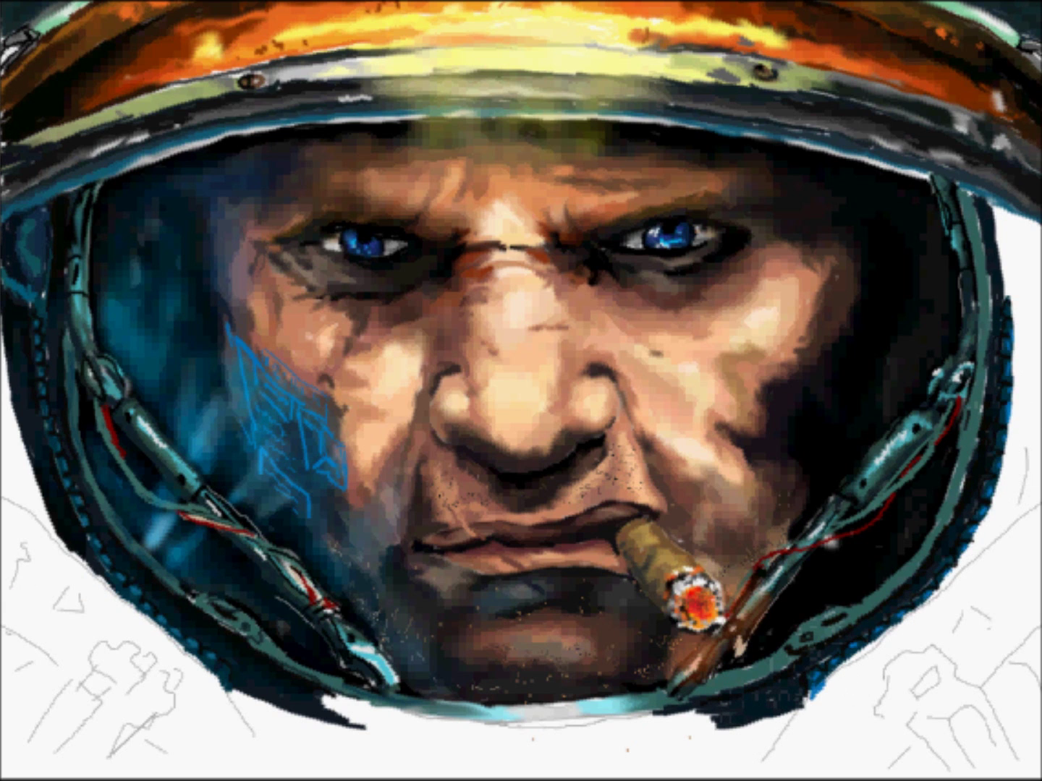
{"action": "left_click_drag", "start_coordinate": [1019, 257], "coordinate": [1036, 254]}
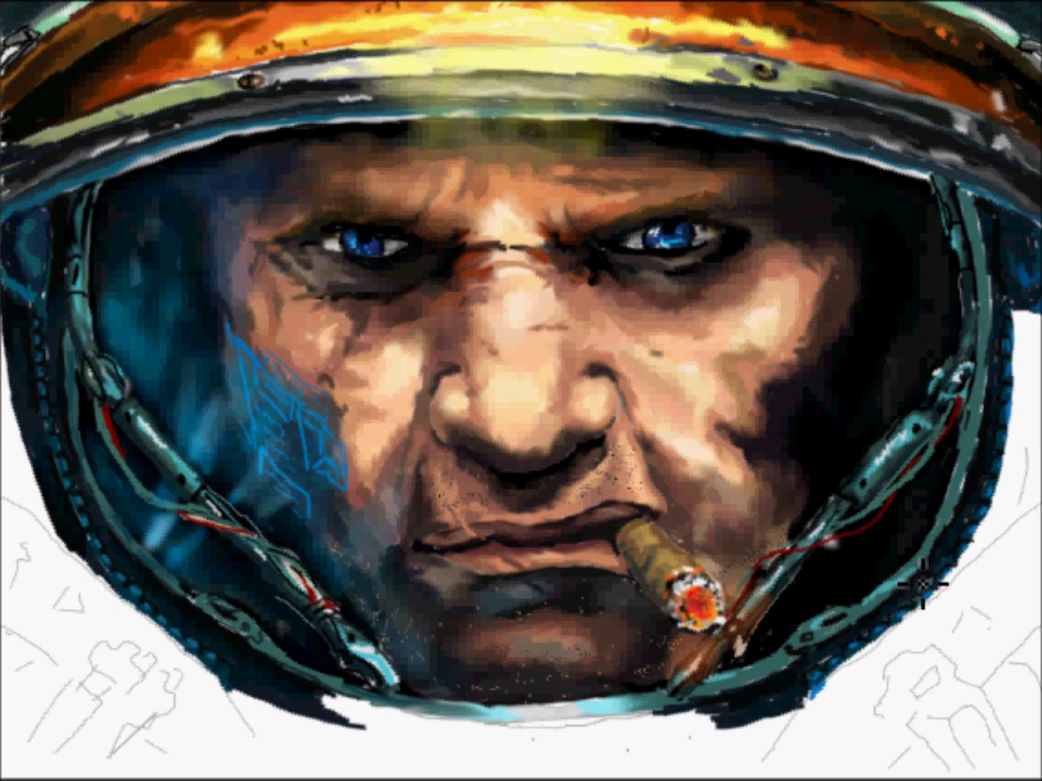
{"action": "left_click_drag", "start_coordinate": [991, 500], "coordinate": [969, 405]}
{"action": "mouse_move", "coordinate": [977, 572]}
{"action": "left_mouse_down"}
{"action": "mouse_move", "coordinate": [1030, 433]}
{"action": "mouse_move", "coordinate": [1024, 307]}
{"action": "left_mouse_up"}
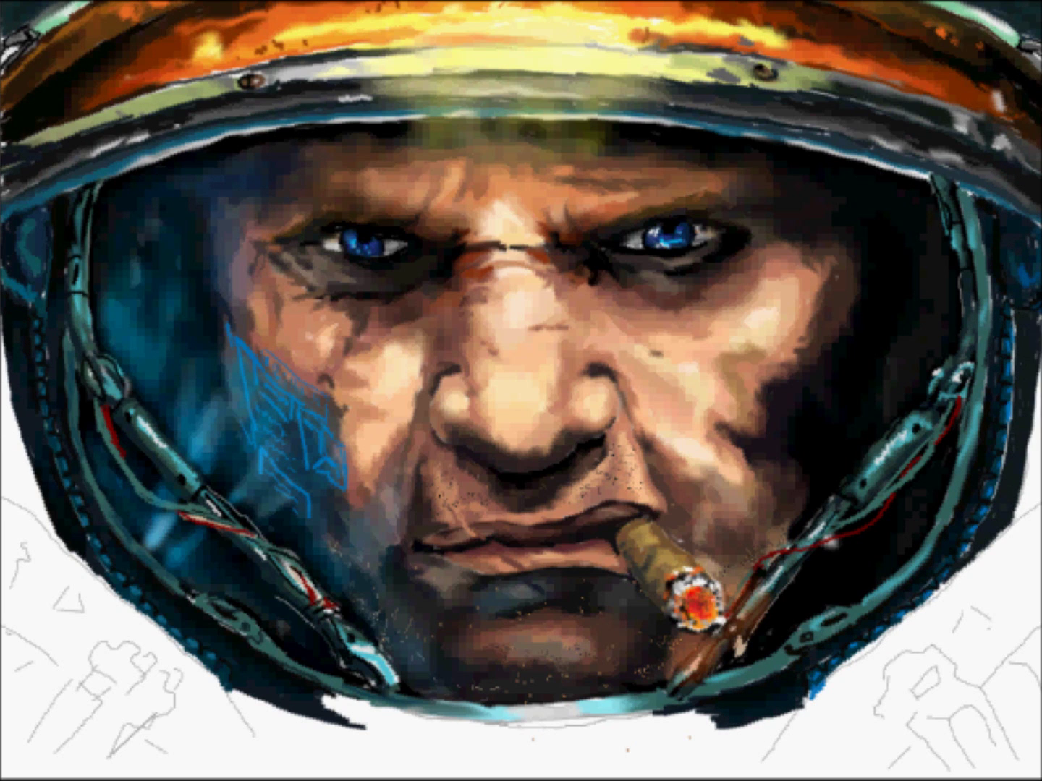
Fill the white gaps along the left and bottom rim, adding light grey beneath it.
{"action": "left_click_drag", "start_coordinate": [17, 463], "coordinate": [15, 334]}
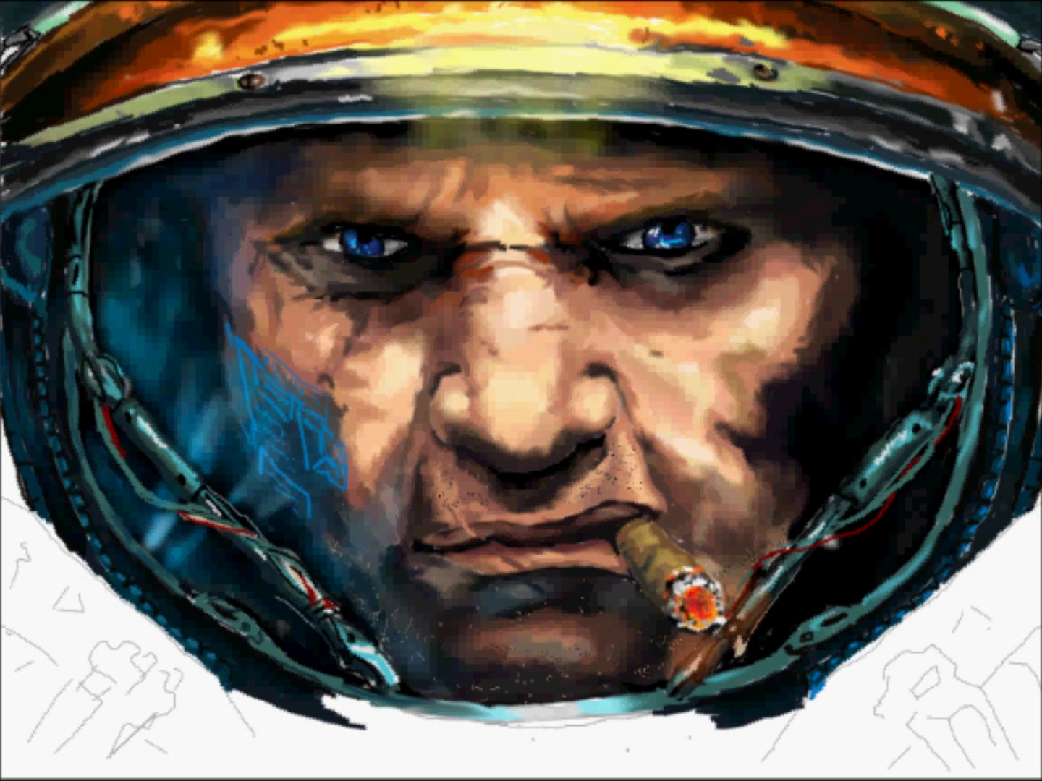
{"action": "left_click_drag", "start_coordinate": [432, 757], "coordinate": [724, 723]}
{"action": "left_click_drag", "start_coordinate": [579, 745], "coordinate": [716, 713]}
{"action": "mouse_move", "coordinate": [317, 700]}
{"action": "left_mouse_down"}
{"action": "mouse_move", "coordinate": [476, 749]}
{"action": "mouse_move", "coordinate": [581, 752]}
{"action": "left_mouse_up"}
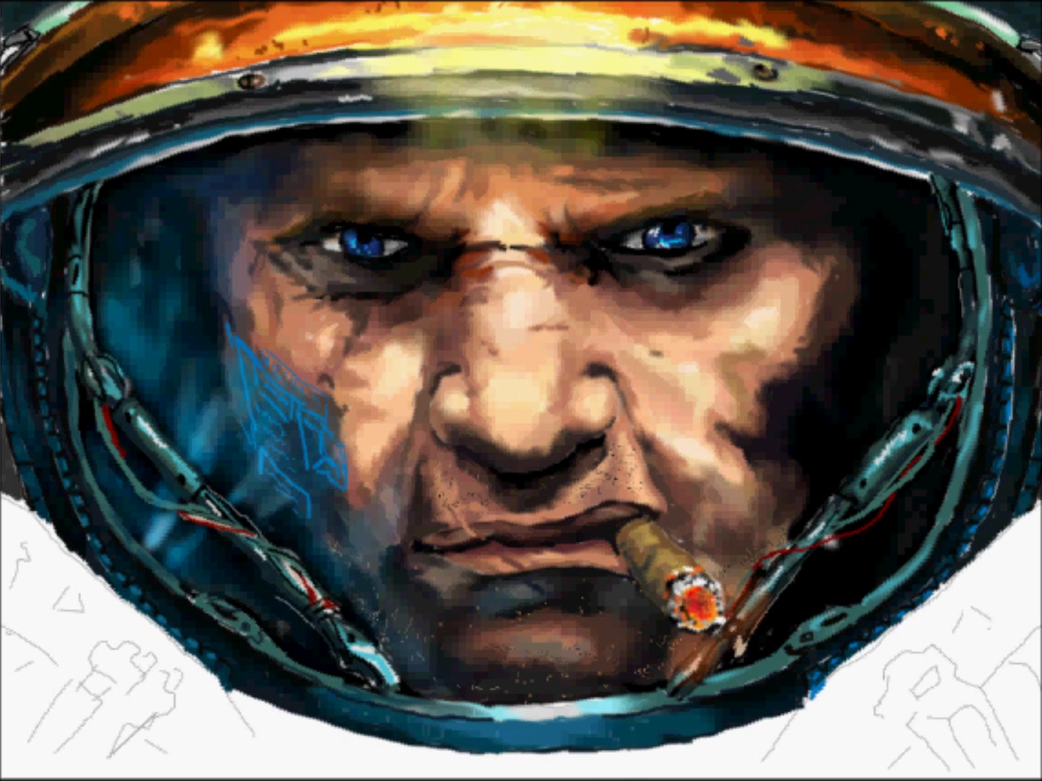
{"action": "left_click_drag", "start_coordinate": [361, 746], "coordinate": [228, 690]}
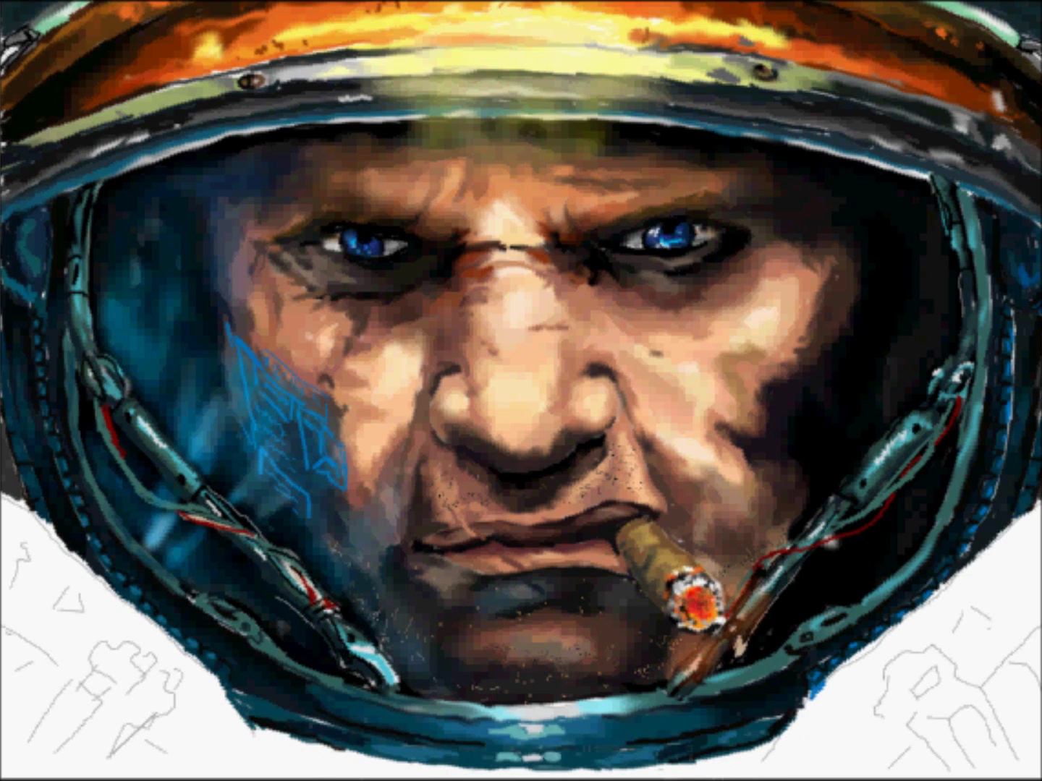
{"action": "left_click_drag", "start_coordinate": [338, 723], "coordinate": [507, 765]}
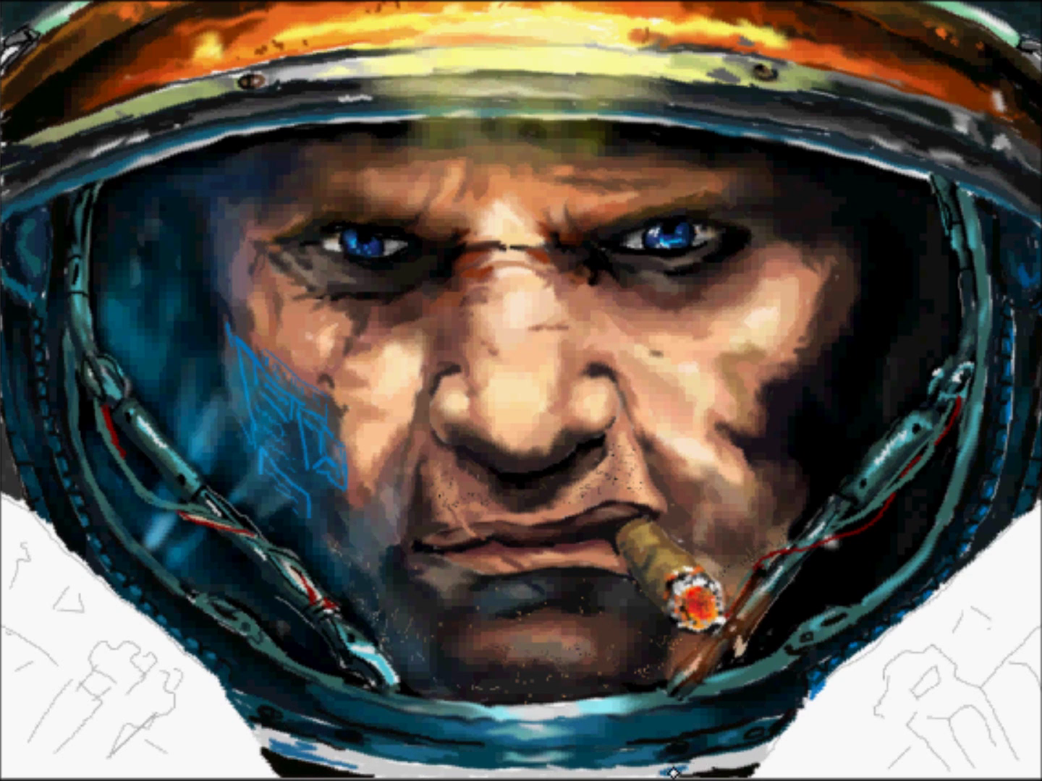
Sketch and block in blue fill on both shoulder plates.
{"action": "left_click_drag", "start_coordinate": [756, 778], "coordinate": [810, 701]}
{"action": "left_click_drag", "start_coordinate": [877, 777], "coordinate": [1038, 631]}
{"action": "left_click_drag", "start_coordinate": [766, 774], "coordinate": [1027, 521]}
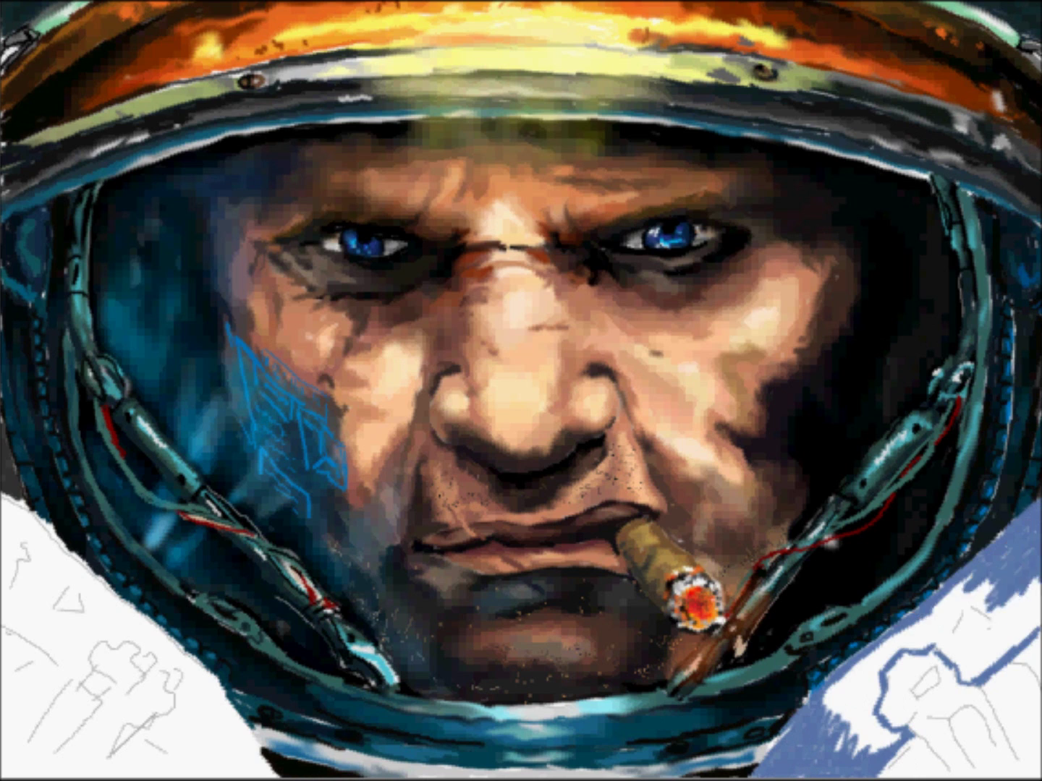
{"action": "left_click_drag", "start_coordinate": [831, 723], "coordinate": [977, 686]}
{"action": "left_click_drag", "start_coordinate": [58, 723], "coordinate": [173, 644]}
{"action": "mouse_move", "coordinate": [15, 507]}
{"action": "left_mouse_down"}
{"action": "mouse_move", "coordinate": [252, 736]}
{"action": "mouse_move", "coordinate": [83, 608]}
{"action": "mouse_move", "coordinate": [19, 622]}
{"action": "mouse_move", "coordinate": [19, 709]}
{"action": "left_mouse_up"}
Outline the edges of both shoulder plates in black.
{"action": "left_click_drag", "start_coordinate": [95, 730], "coordinate": [210, 779]}
{"action": "mouse_move", "coordinate": [1038, 621]}
{"action": "left_mouse_down"}
{"action": "mouse_move", "coordinate": [950, 769]}
{"action": "mouse_move", "coordinate": [1012, 687]}
{"action": "mouse_move", "coordinate": [991, 766]}
{"action": "left_mouse_up"}
{"action": "left_click_drag", "start_coordinate": [51, 622], "coordinate": [7, 759]}
{"action": "left_click_drag", "start_coordinate": [123, 778], "coordinate": [173, 746]}
{"action": "left_click_drag", "start_coordinate": [1034, 611], "coordinate": [973, 680]}
{"action": "left_click_drag", "start_coordinate": [839, 778], "coordinate": [985, 761]}
Shade the left glove and left shoulder plate with darker blue.
{"action": "left_click_drag", "start_coordinate": [23, 774], "coordinate": [109, 694]}
{"action": "mouse_move", "coordinate": [80, 652]}
{"action": "left_mouse_down"}
{"action": "mouse_move", "coordinate": [170, 701]}
{"action": "mouse_move", "coordinate": [58, 542]}
{"action": "left_mouse_up"}
{"action": "left_click_drag", "start_coordinate": [155, 723], "coordinate": [283, 778]}
{"action": "left_click_drag", "start_coordinate": [76, 576], "coordinate": [4, 666]}
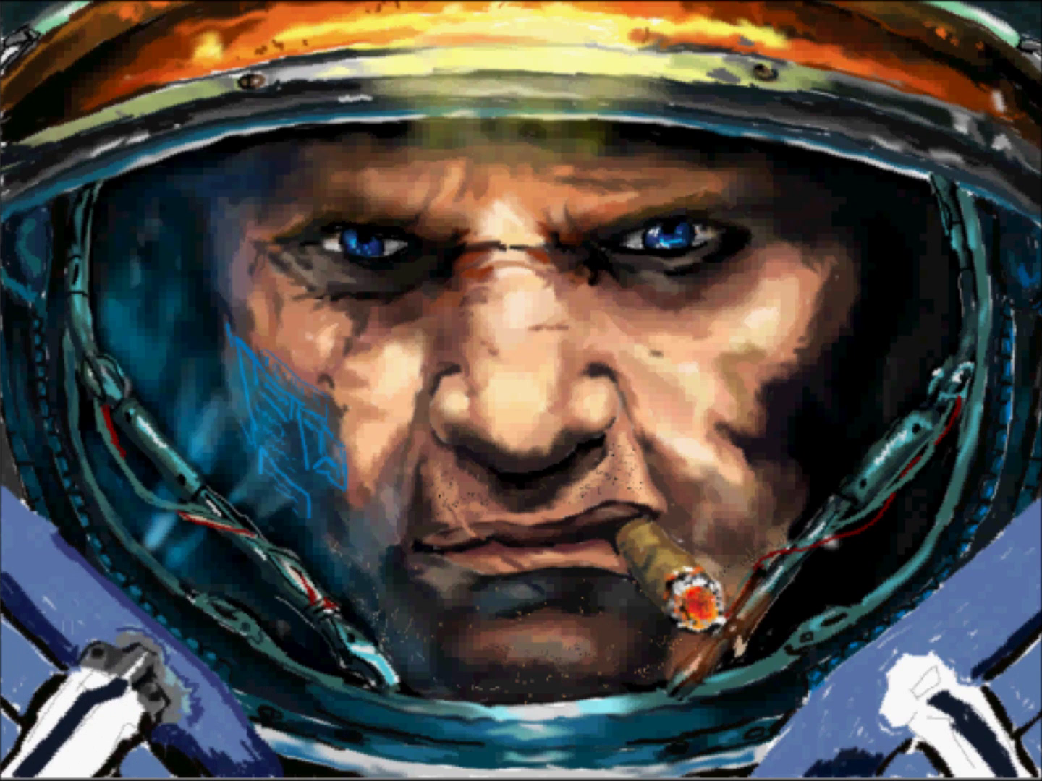
{"action": "left_click_drag", "start_coordinate": [86, 546], "coordinate": [8, 492]}
{"action": "left_click_drag", "start_coordinate": [253, 691], "coordinate": [192, 763]}
{"action": "left_click_drag", "start_coordinate": [41, 521], "coordinate": [2, 596]}
Smooth the left plate's blue shading and cover the white glove areas with dark blue.
{"action": "mouse_move", "coordinate": [87, 556]}
{"action": "left_mouse_down"}
{"action": "mouse_move", "coordinate": [15, 637]}
{"action": "mouse_move", "coordinate": [18, 621]}
{"action": "left_mouse_up"}
{"action": "mouse_move", "coordinate": [275, 778]}
{"action": "left_mouse_down"}
{"action": "mouse_move", "coordinate": [195, 684]}
{"action": "mouse_move", "coordinate": [311, 777]}
{"action": "left_mouse_up"}
{"action": "left_click_drag", "start_coordinate": [153, 622], "coordinate": [51, 536]}
{"action": "left_click_drag", "start_coordinate": [217, 683], "coordinate": [257, 749]}
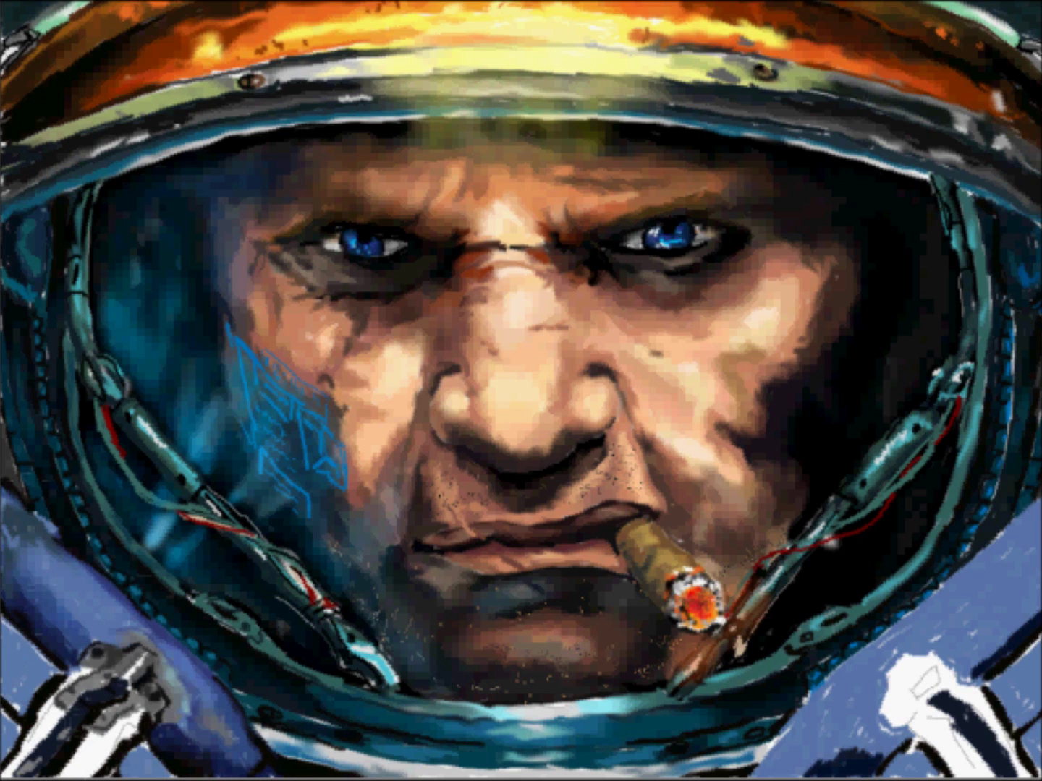
{"action": "left_click_drag", "start_coordinate": [140, 709], "coordinate": [29, 774]}
{"action": "left_click_drag", "start_coordinate": [94, 669], "coordinate": [7, 759]}
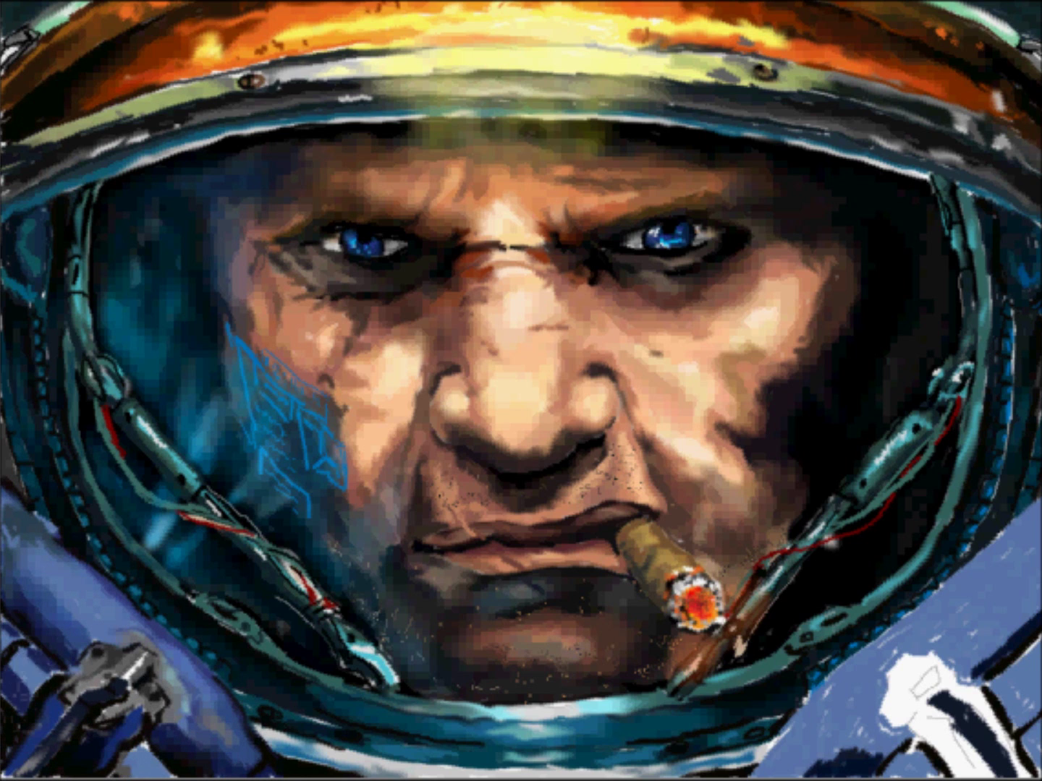
{"action": "left_click_drag", "start_coordinate": [43, 655], "coordinate": [10, 691]}
{"action": "left_click_drag", "start_coordinate": [87, 648], "coordinate": [35, 702]}
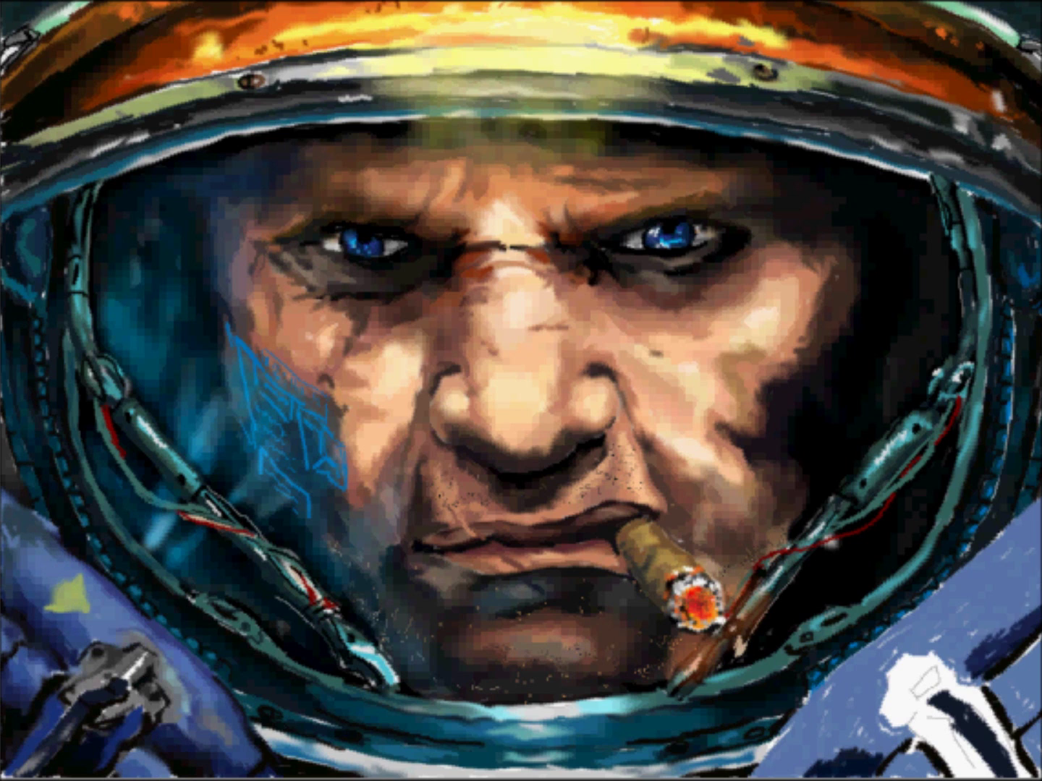
Add darker blue texture to the right shoulder and white highlights to the left one.
{"action": "left_click_drag", "start_coordinate": [1034, 550], "coordinate": [941, 608]}
{"action": "left_click_drag", "start_coordinate": [1013, 594], "coordinate": [896, 665]}
{"action": "left_click_drag", "start_coordinate": [869, 723], "coordinate": [767, 771]}
{"action": "left_click_drag", "start_coordinate": [947, 616], "coordinate": [854, 709]}
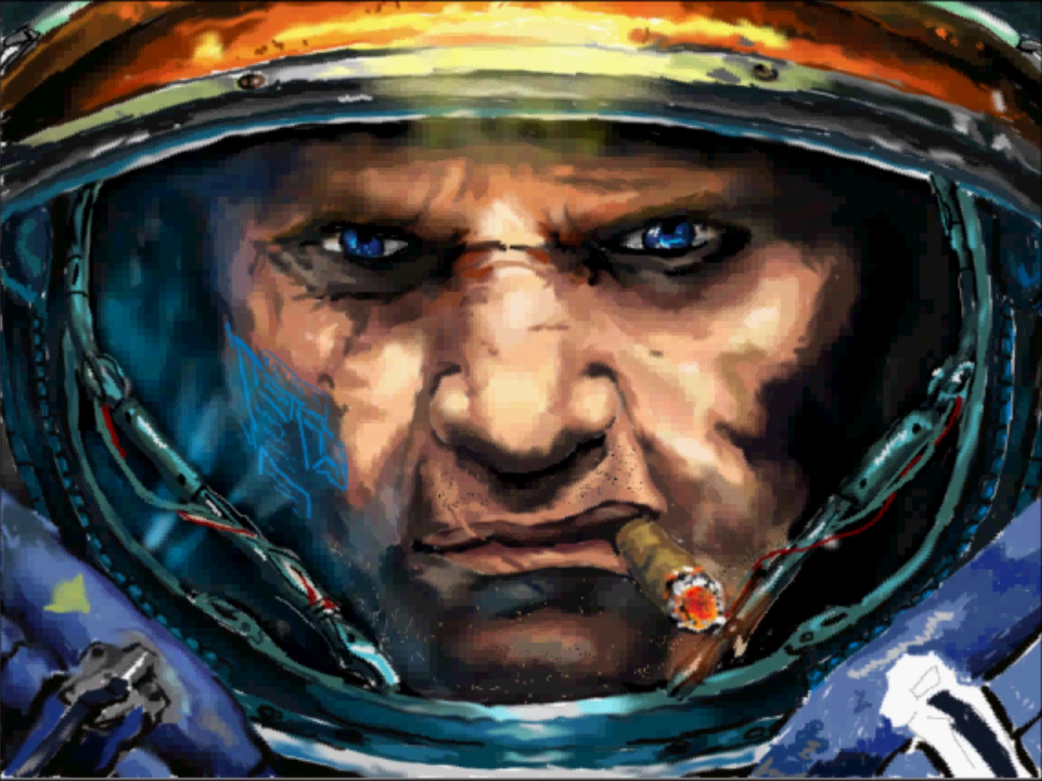
{"action": "left_click_drag", "start_coordinate": [29, 549], "coordinate": [78, 579]}
{"action": "left_click_drag", "start_coordinate": [95, 589], "coordinate": [133, 624]}
{"action": "left_click_drag", "start_coordinate": [17, 659], "coordinate": [52, 693]}
{"action": "left_click_drag", "start_coordinate": [197, 691], "coordinate": [219, 710]}
Repaint the lower-right strap and buckle in blue and shade both lower shoulder plates.
{"action": "left_click_drag", "start_coordinate": [889, 673], "coordinate": [949, 727]}
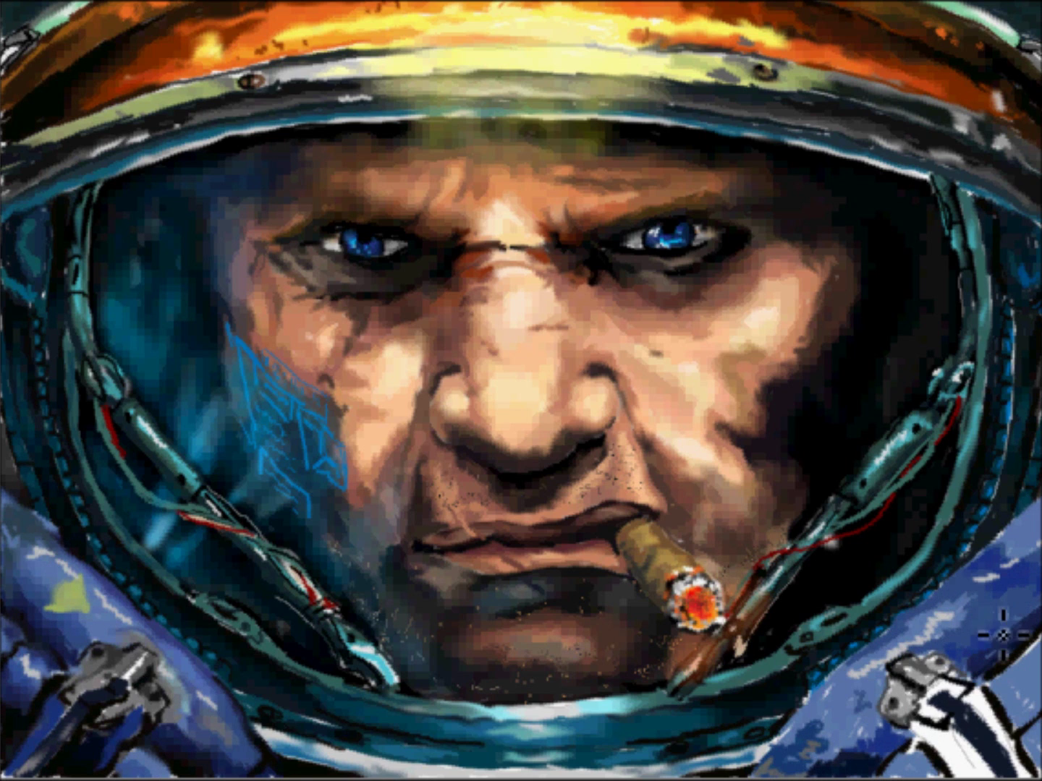
{"action": "left_click_drag", "start_coordinate": [1013, 706], "coordinate": [941, 759]}
{"action": "left_click_drag", "start_coordinate": [954, 694], "coordinate": [896, 767]}
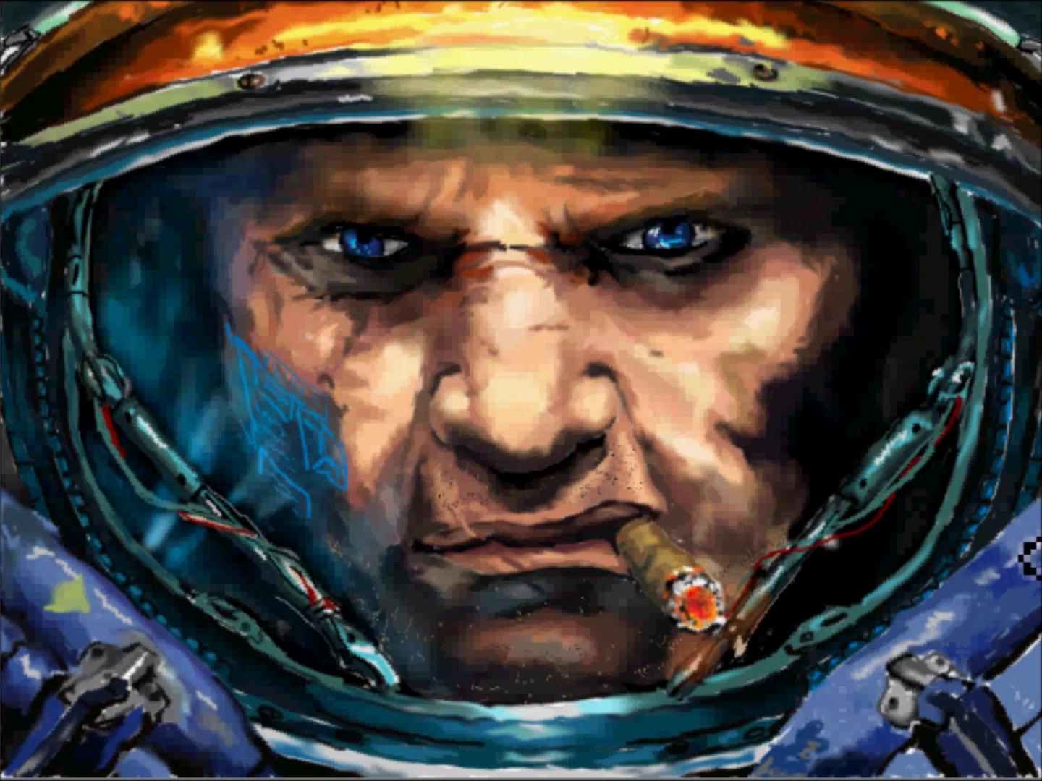
{"action": "left_click_drag", "start_coordinate": [1034, 539], "coordinate": [1007, 585]}
{"action": "left_click_drag", "start_coordinate": [817, 683], "coordinate": [805, 726]}
{"action": "left_click_drag", "start_coordinate": [897, 766], "coordinate": [1030, 727]}
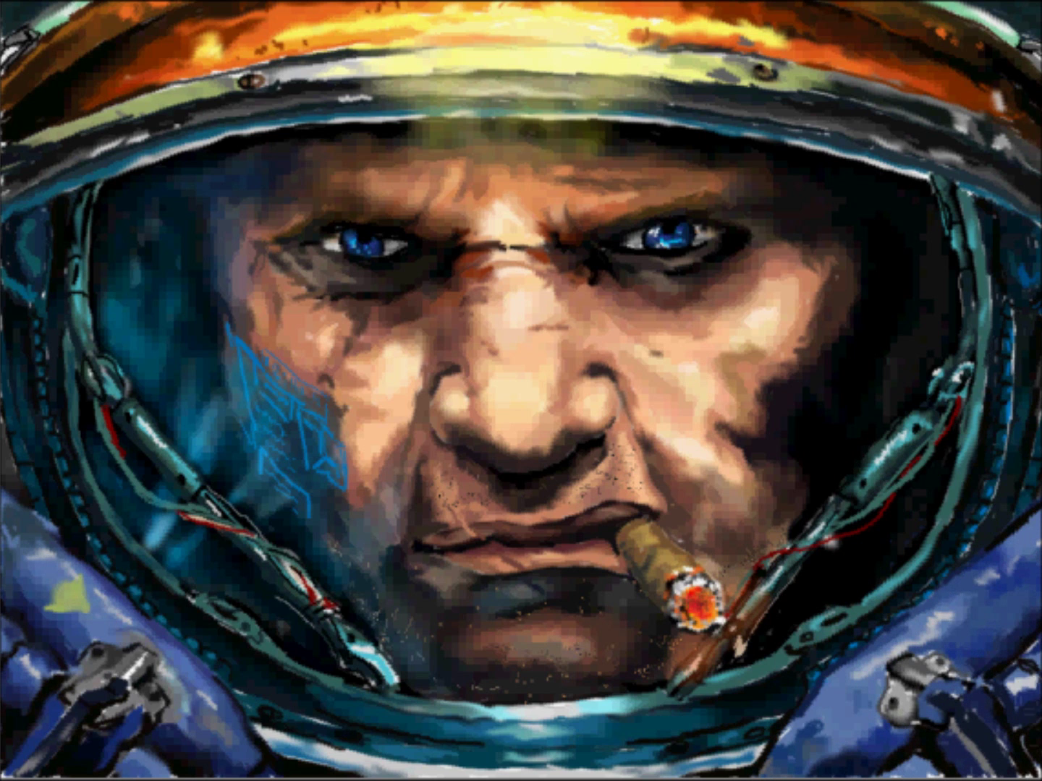
{"action": "left_click_drag", "start_coordinate": [1019, 644], "coordinate": [816, 776]}
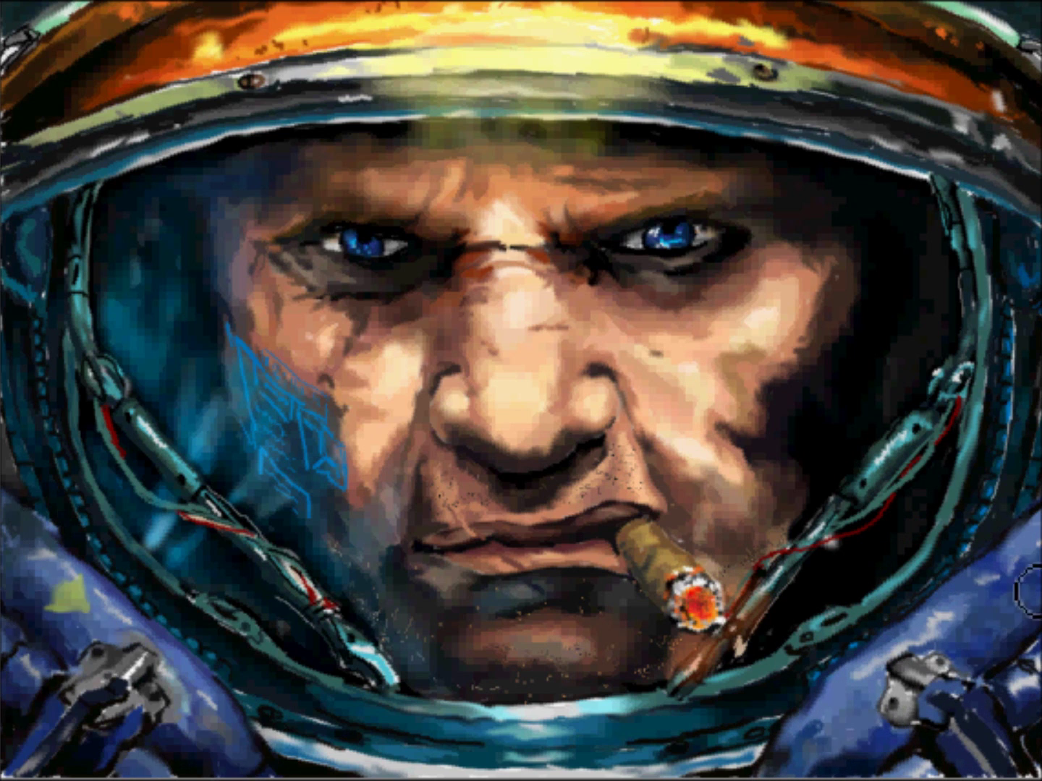
{"action": "left_click_drag", "start_coordinate": [239, 753], "coordinate": [76, 575]}
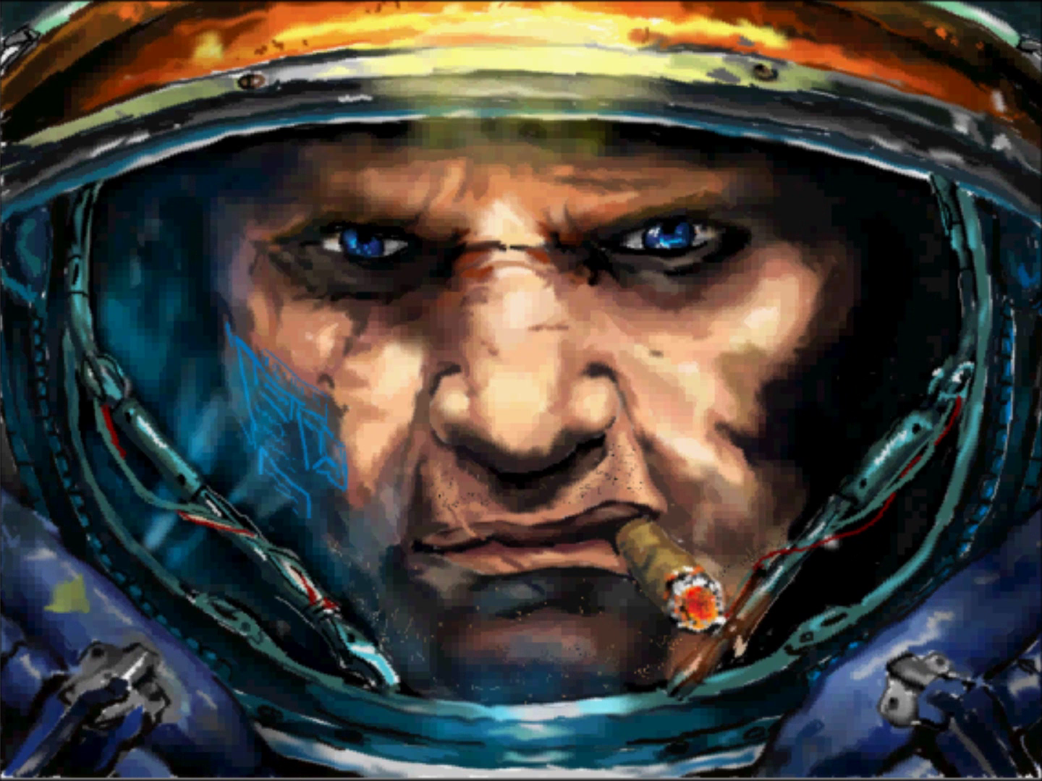